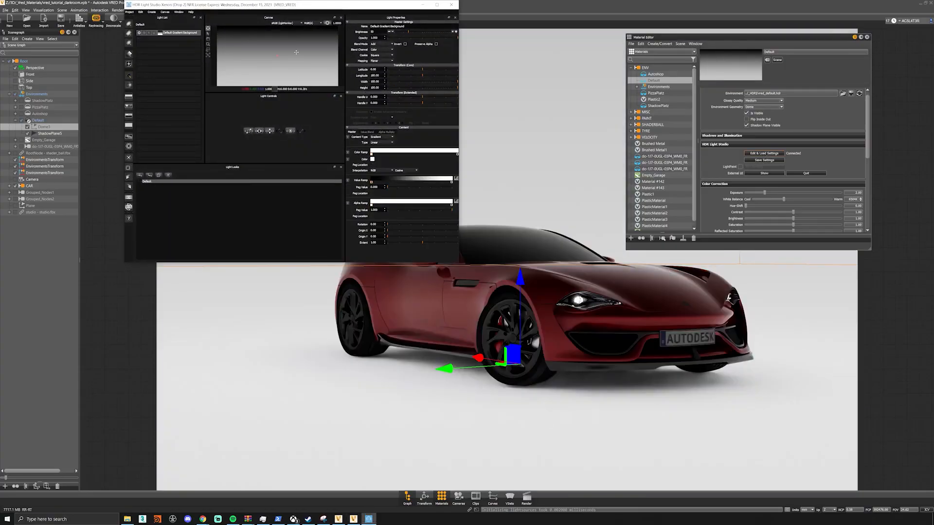
- Close the material editor and delete the Default Gradient Background light from the HDR Light Studio light list
drag(260, 8, 222, 45)
click(867, 38)
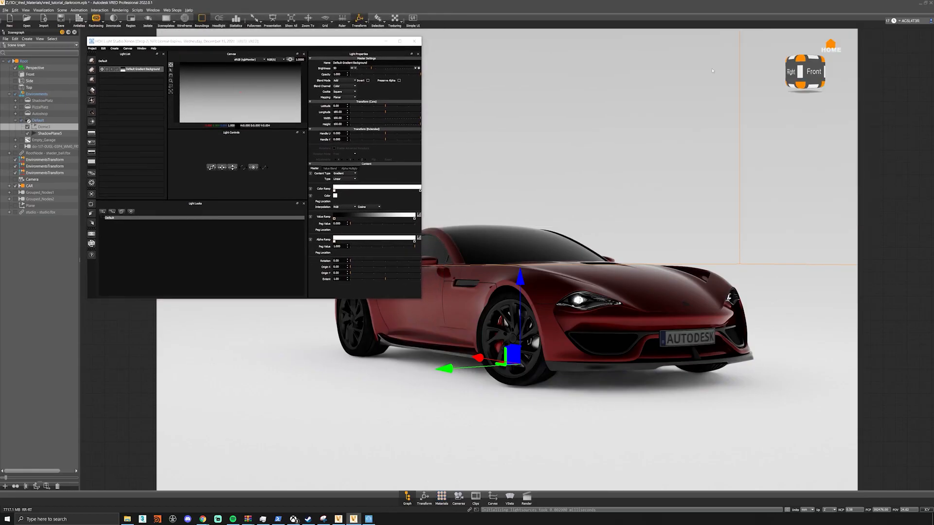
click(147, 70)
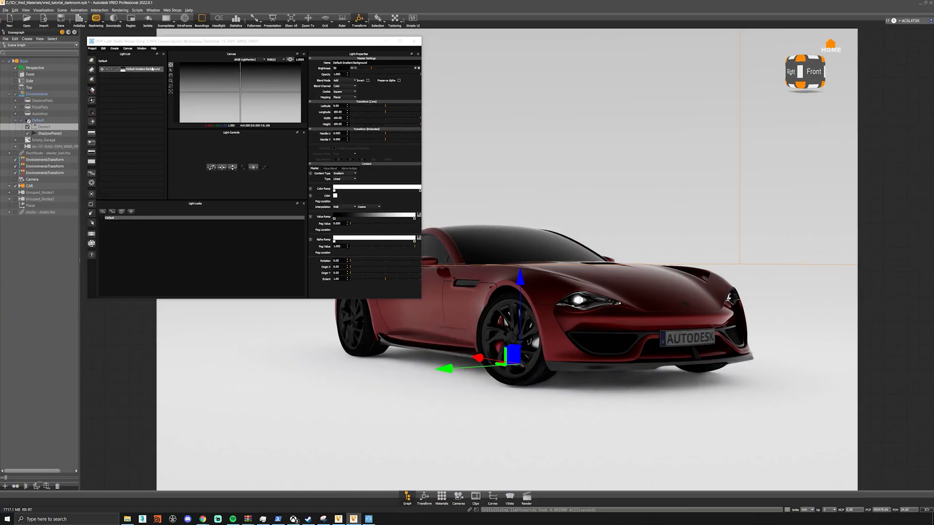
right_click(150, 71)
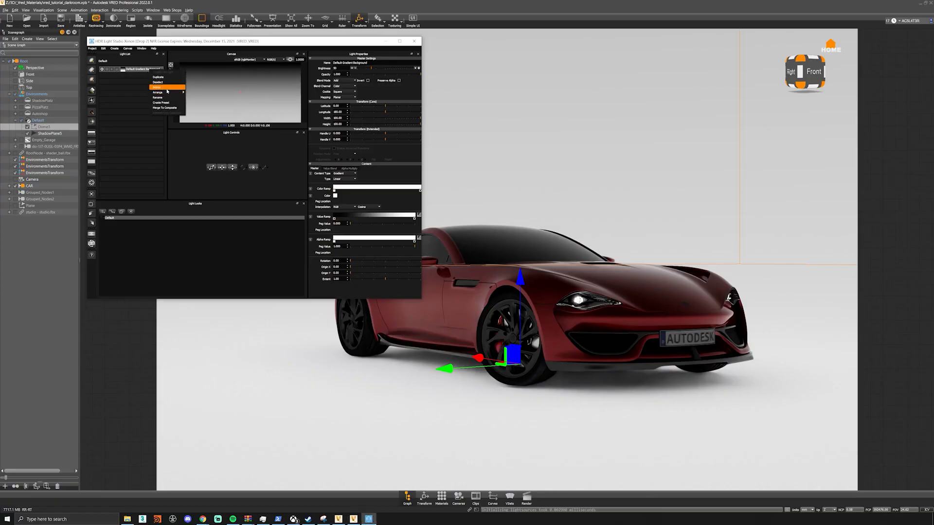
click(167, 91)
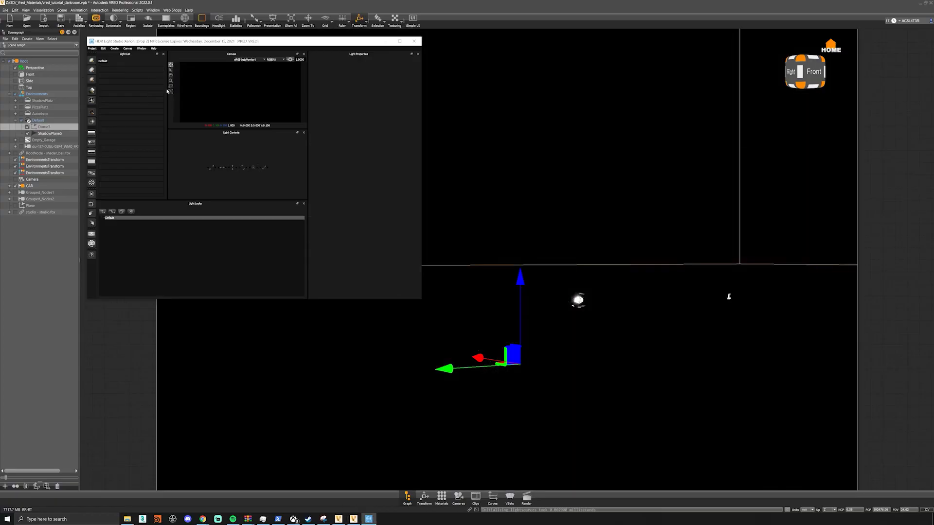
- Add a gradient light to the empty light list, with the light studio window clear of the car
drag(136, 42, 76, 223)
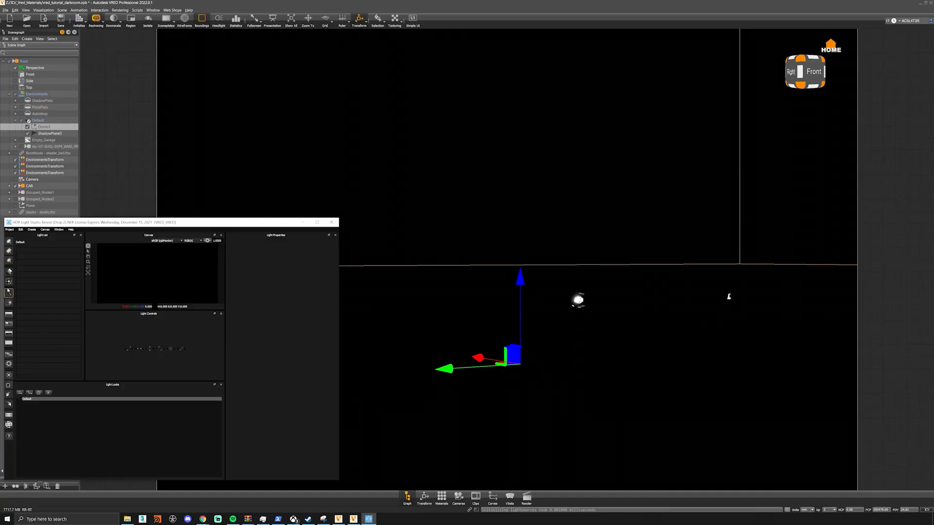
click(9, 273)
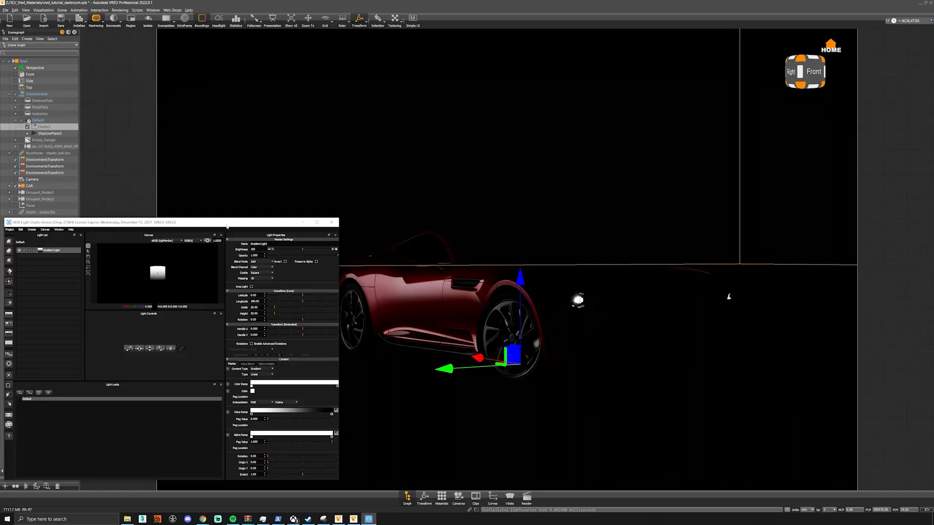
drag(226, 224, 274, 345)
alt+drag(410, 309, 657, 223)
- Set the exposure of the Default environment material to 1
click(458, 496)
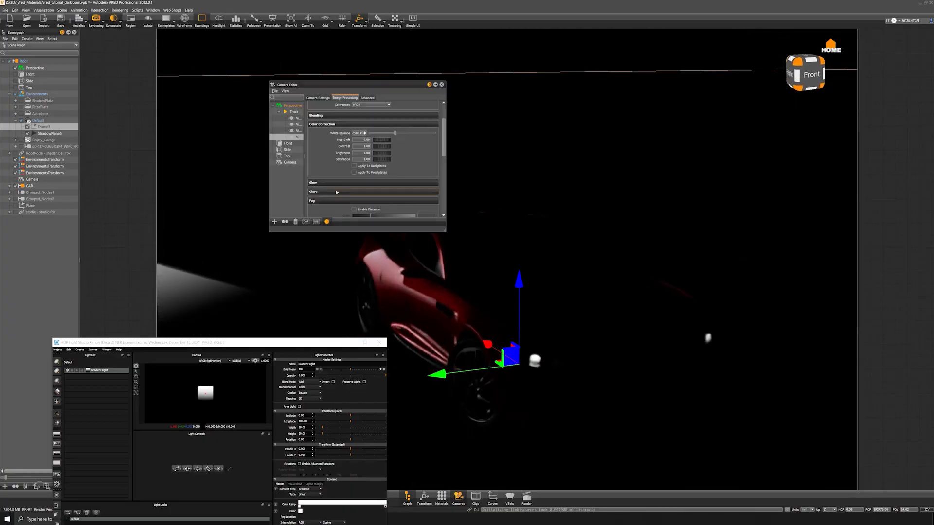
click(458, 496)
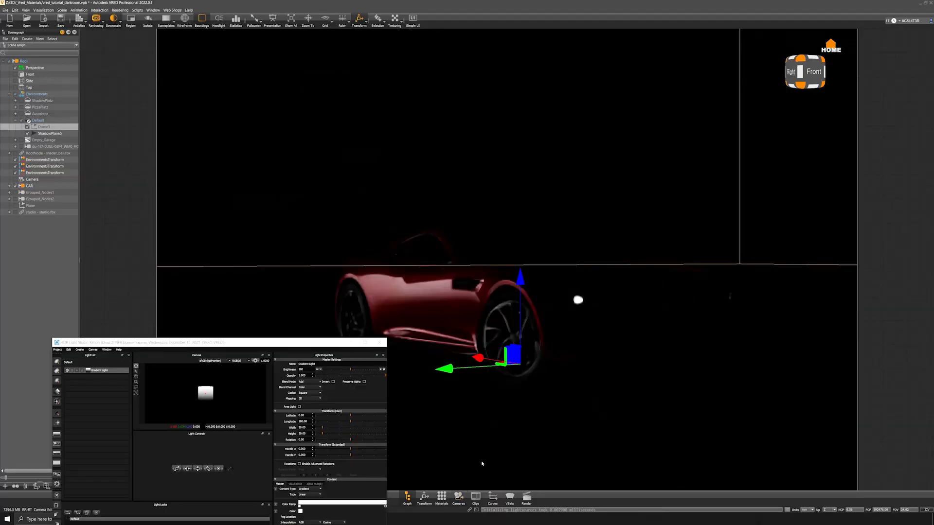
click(444, 499)
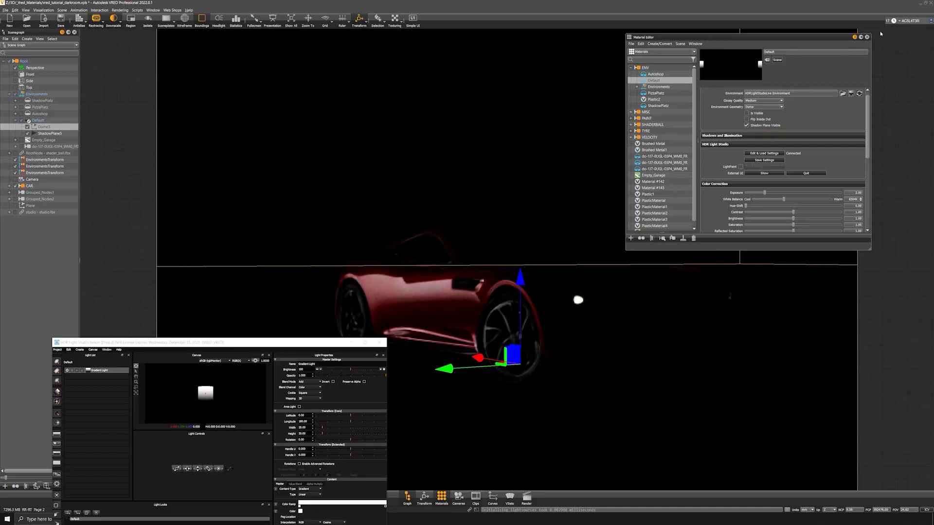
drag(855, 194, 884, 198)
text(1)
key(Return)
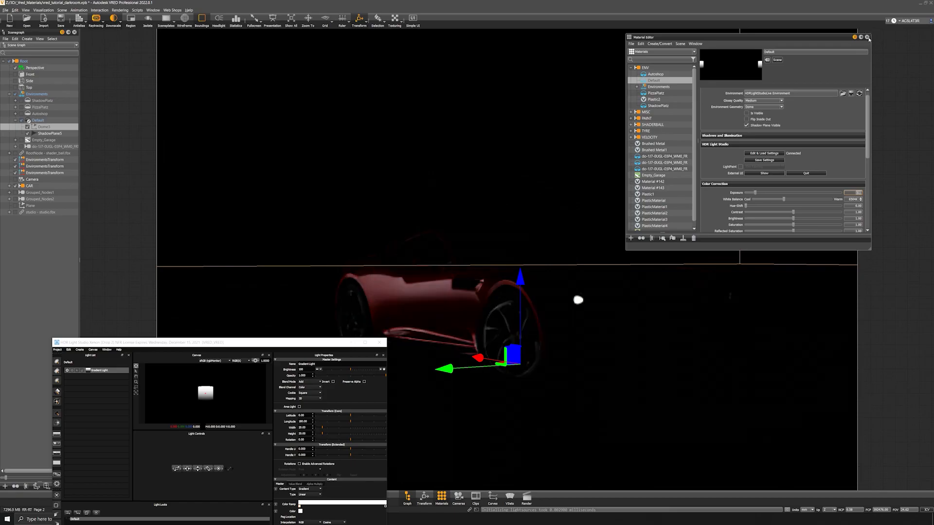
click(867, 38)
- Turn off the denoiser in the general render settings
drag(226, 347, 756, 229)
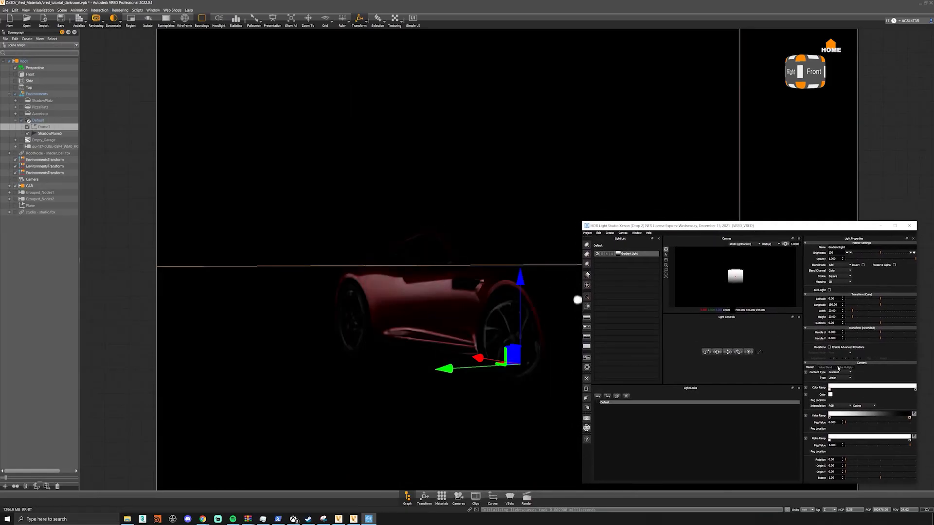
click(527, 497)
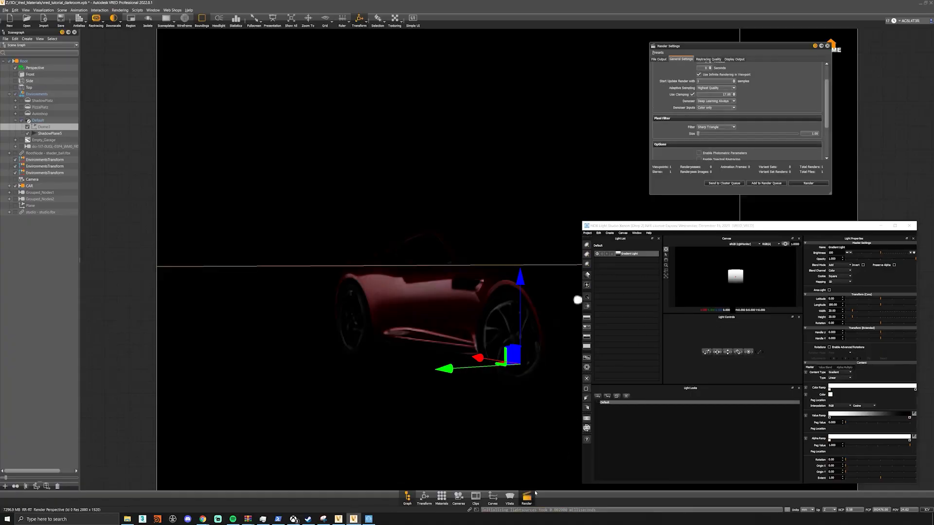
scroll(654, 85, up, 2)
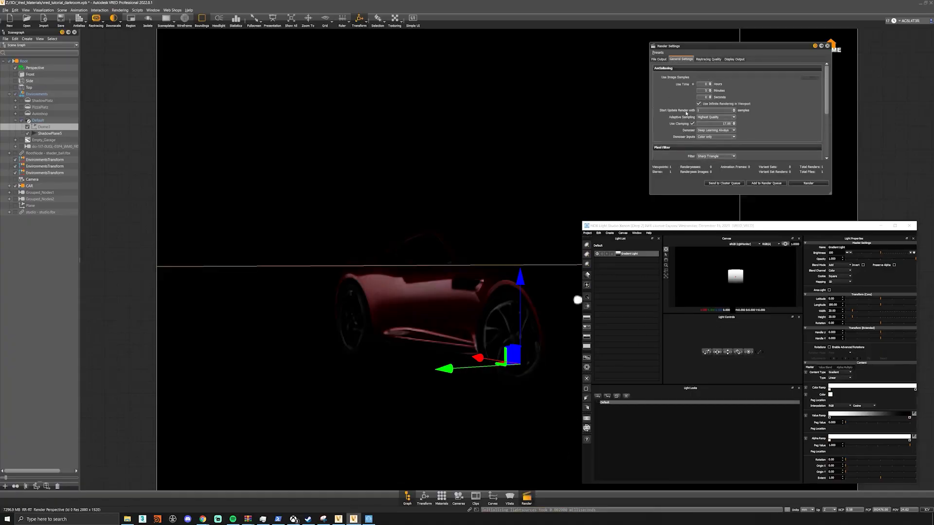
scroll(681, 111, down, 1)
click(715, 115)
click(712, 119)
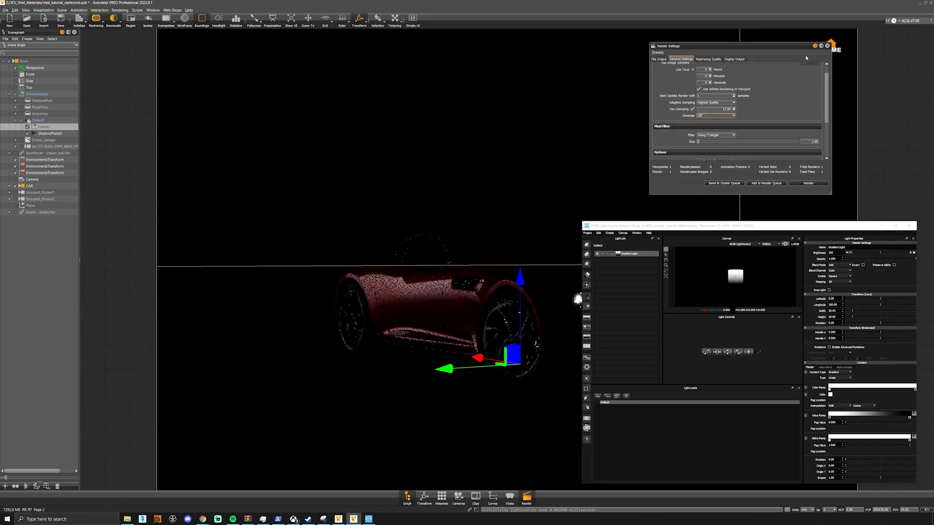
click(828, 46)
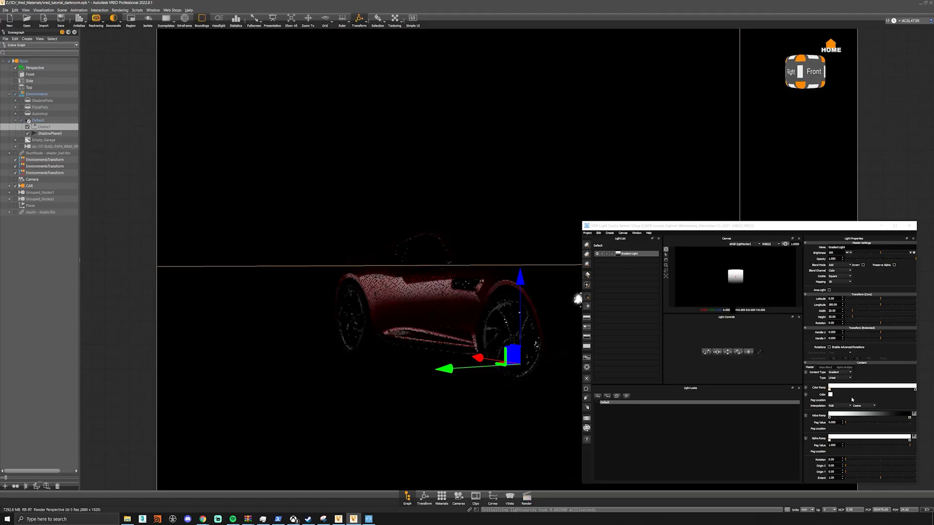
- Enable antialiasing, rotate the gradient light 180 degrees and reshape it into a wide, thin strip
drag(798, 228, 775, 69)
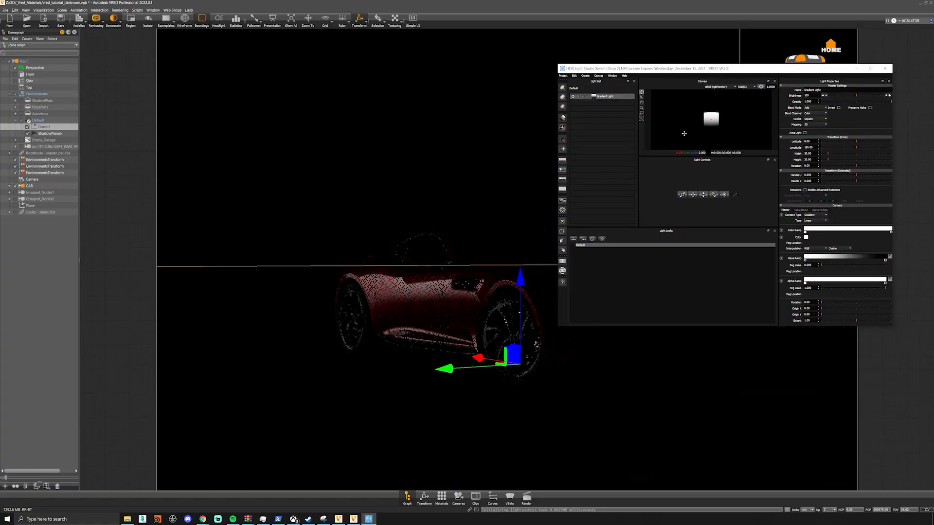
drag(892, 330, 929, 409)
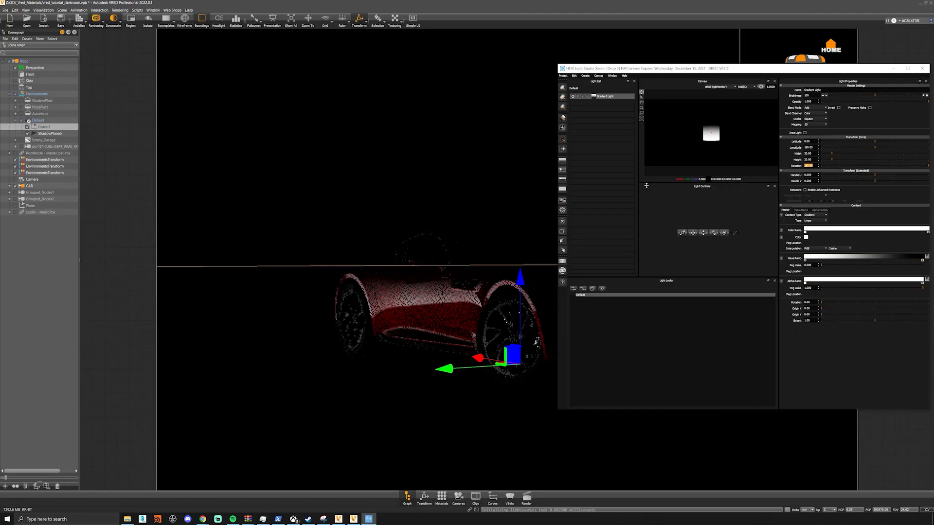
click(79, 19)
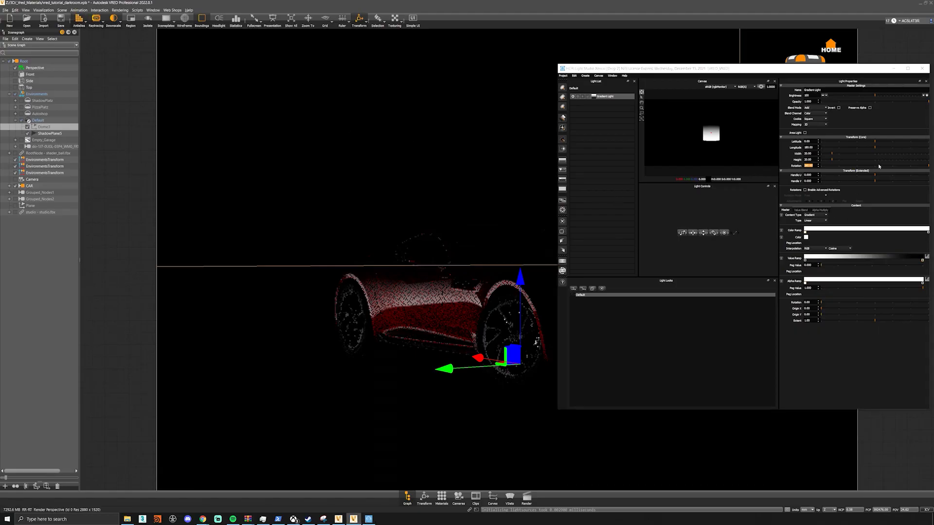
mouse_move(832, 153)
mouse_down()
mouse_move(852, 155)
mouse_move(826, 159)
mouse_up()
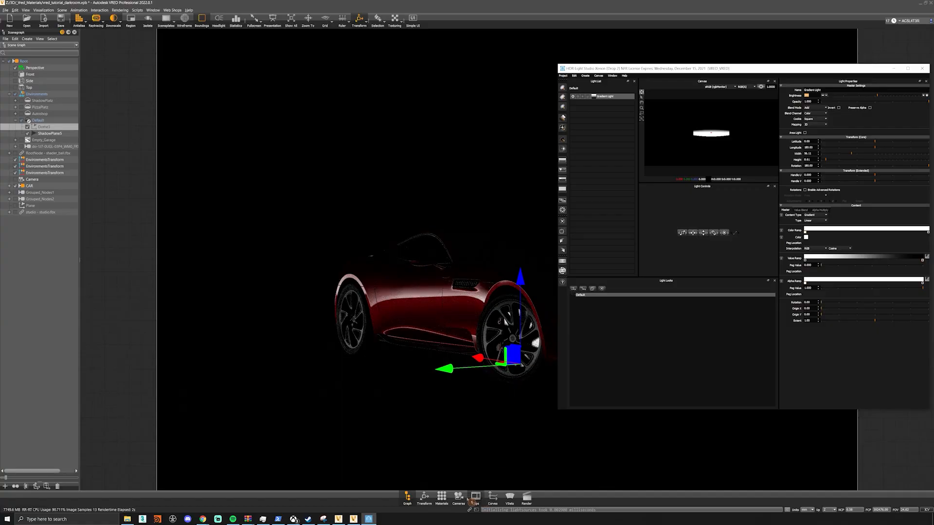
- Dock the material editor above the scenegraph and enable LightPaint with Rim Painting for the Default environment
click(441, 497)
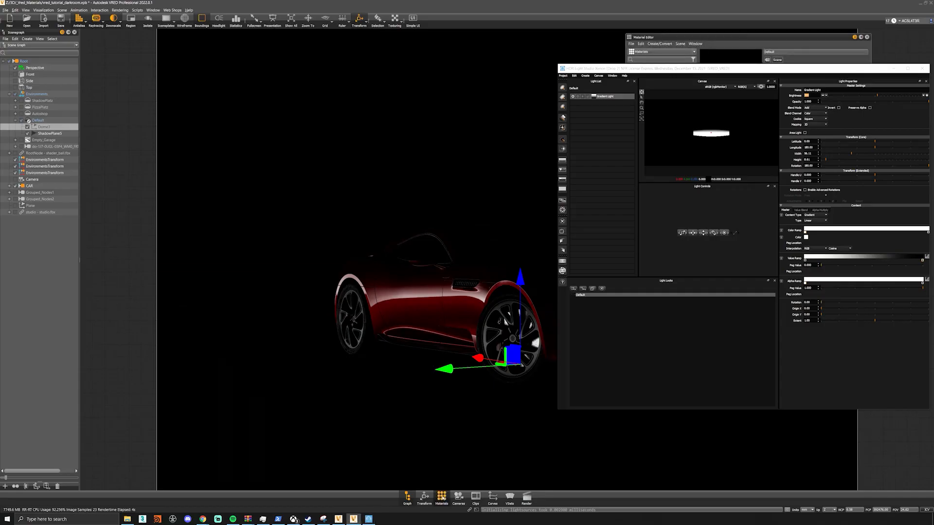
drag(661, 38, 27, 41)
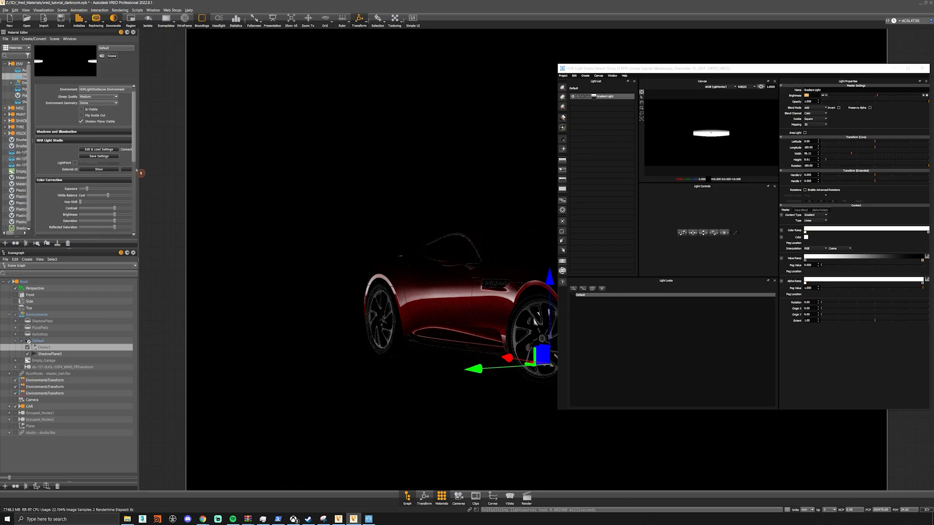
drag(141, 172, 165, 172)
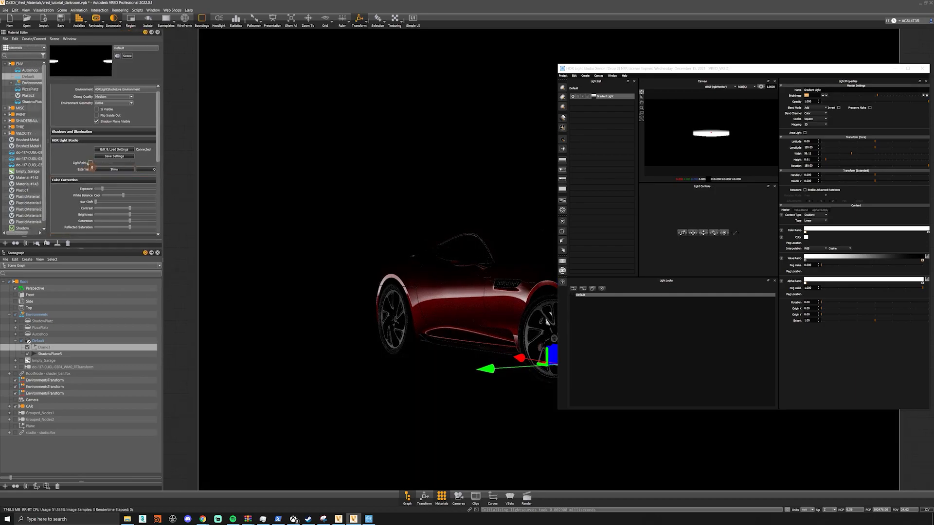
click(90, 163)
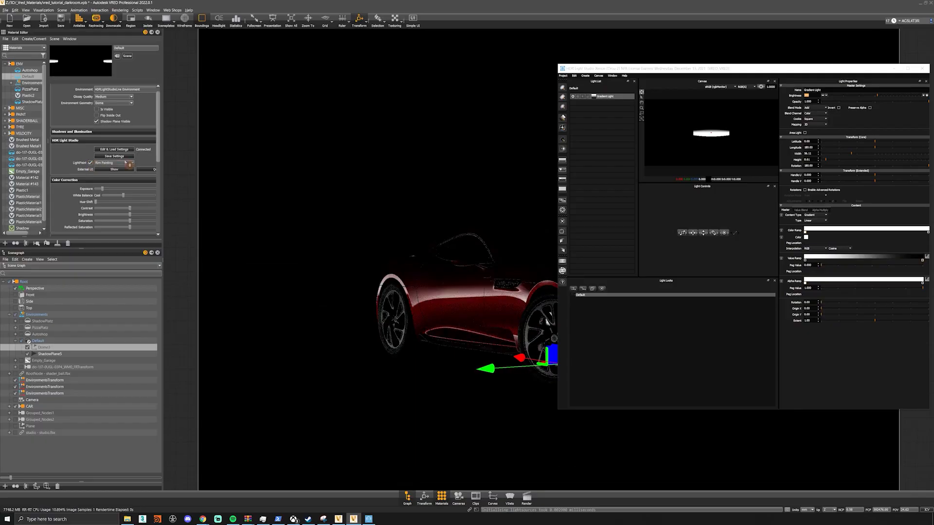
- Try placing the gradient light by rim painting at several points on the car's side panel
click(460, 312)
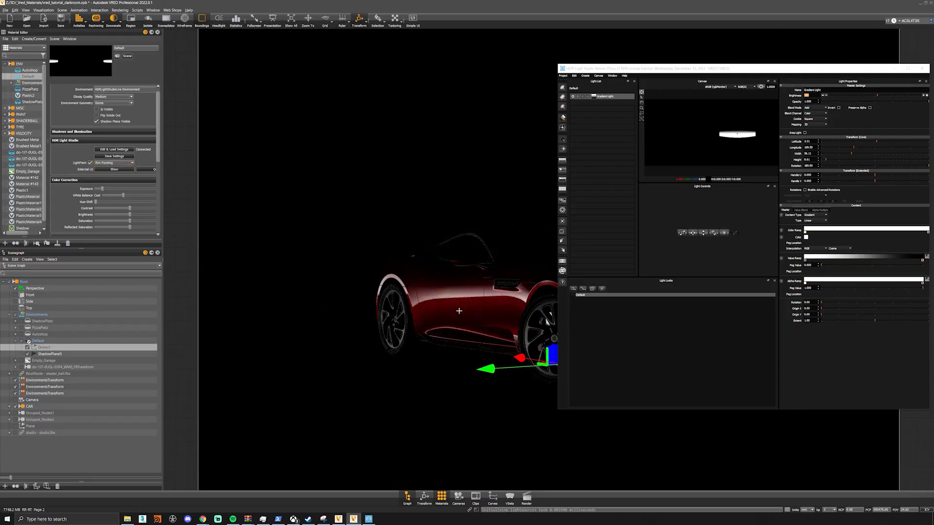
click(471, 282)
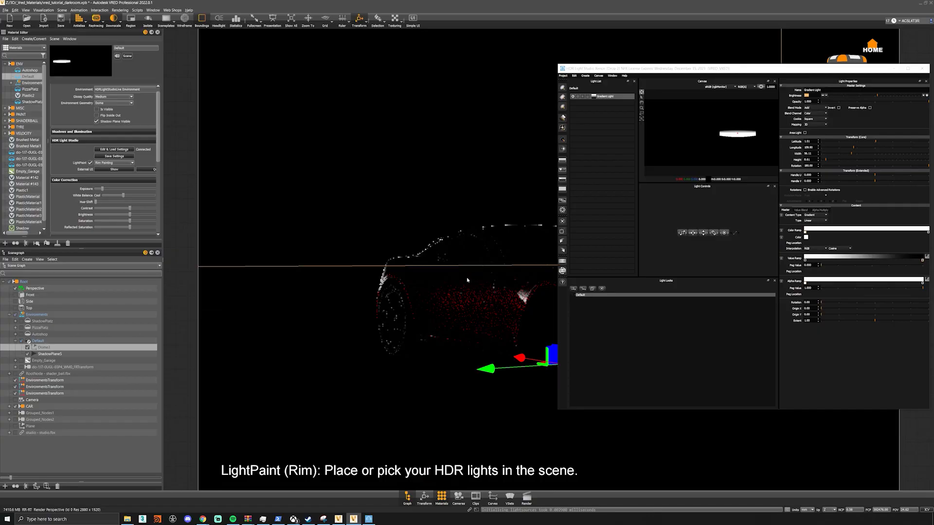
click(467, 300)
click(465, 318)
click(458, 277)
drag(609, 69, 422, 416)
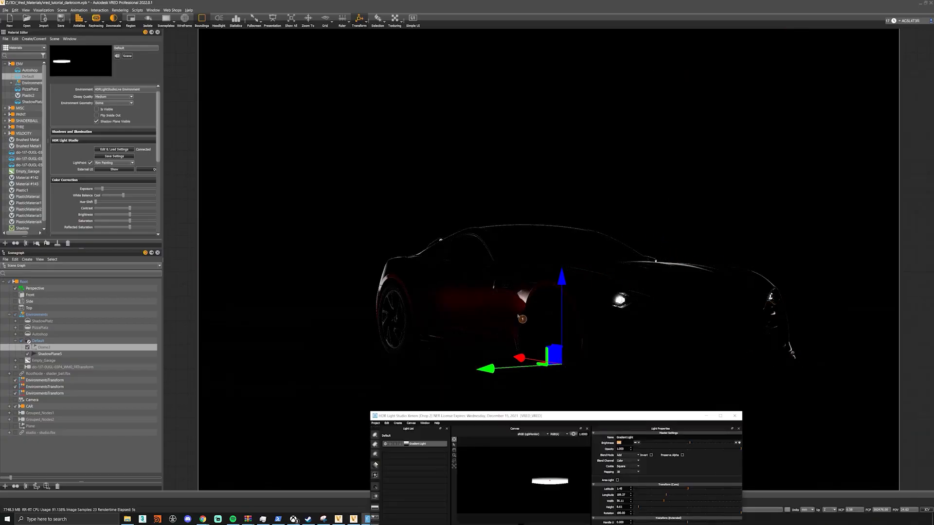
- Switch LightPaint to Reflection Painting and place the gradient light's reflection at upper and lower points on the car's side panel
click(115, 163)
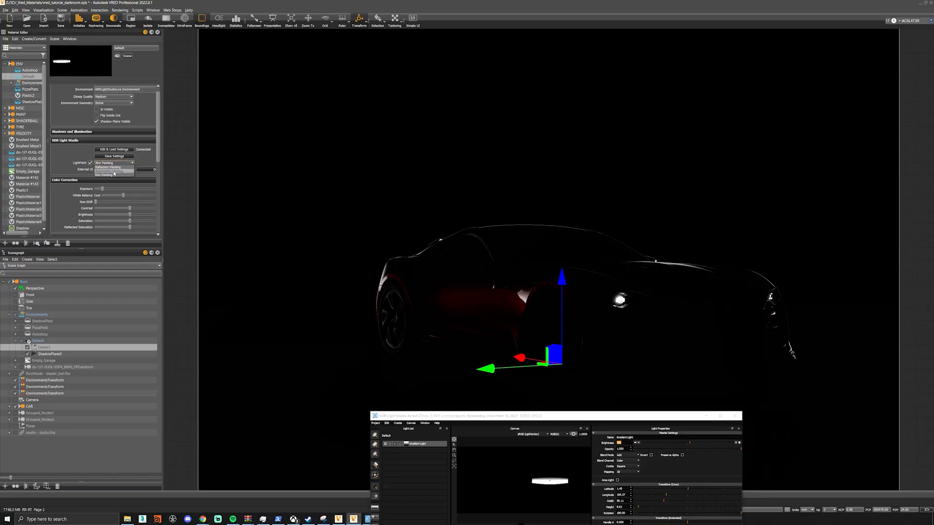
click(113, 172)
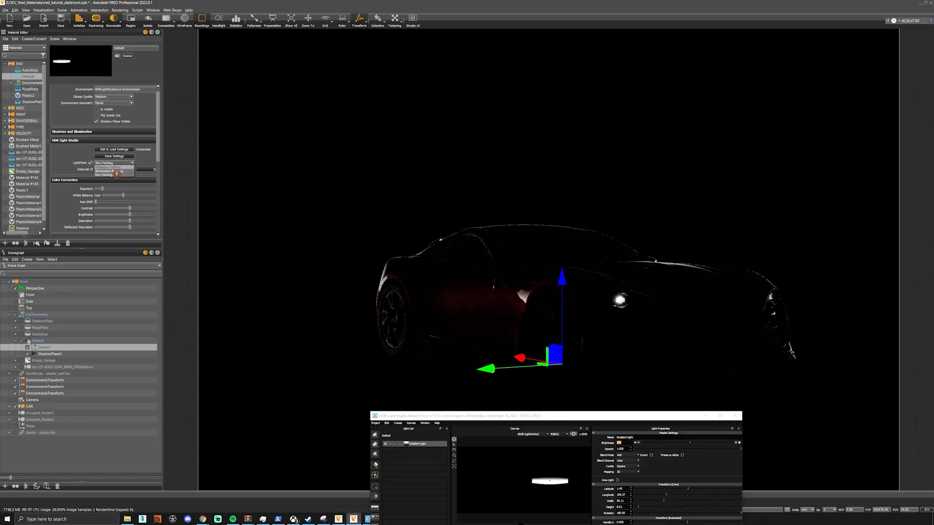
click(468, 317)
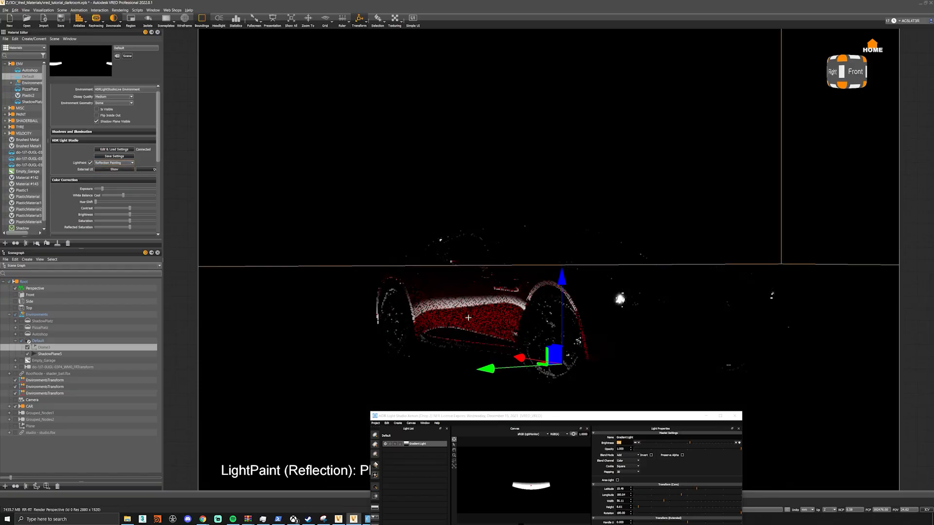
click(462, 293)
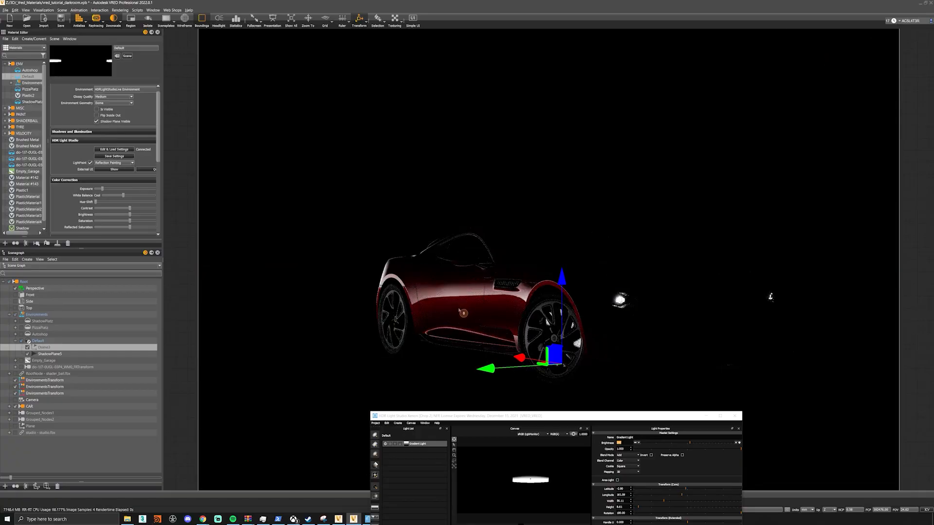
click(462, 316)
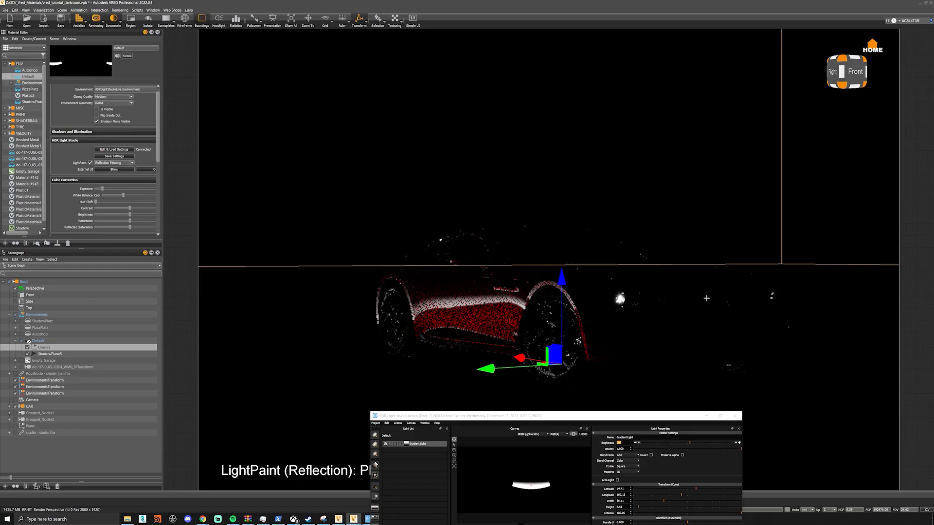
- Try the gradient light's reflection on the hood and front bumper, and finally place it back on the car's side panel
click(705, 297)
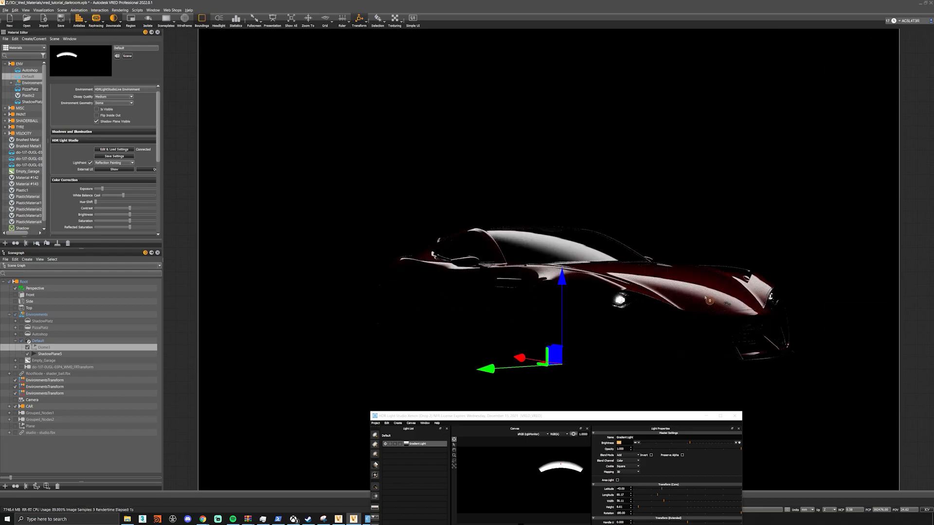
click(714, 279)
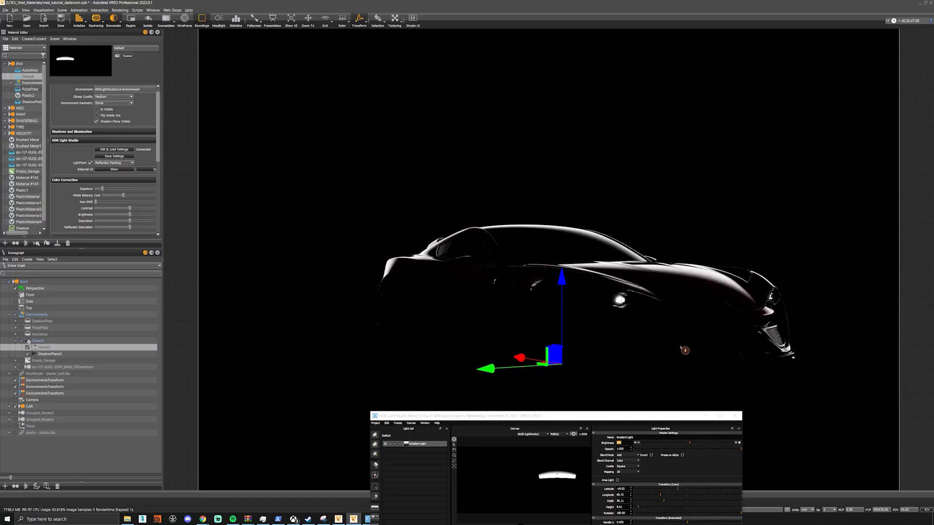
click(682, 340)
click(467, 311)
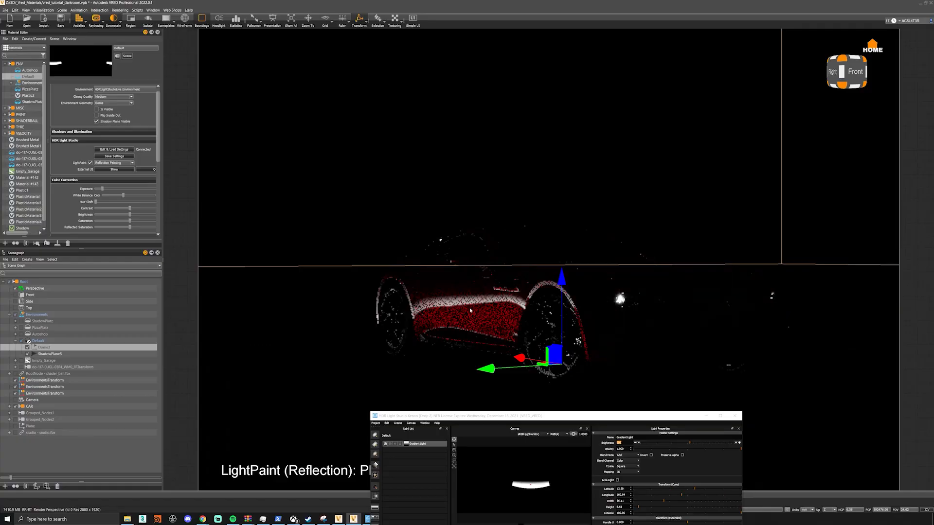
drag(540, 417, 741, 201)
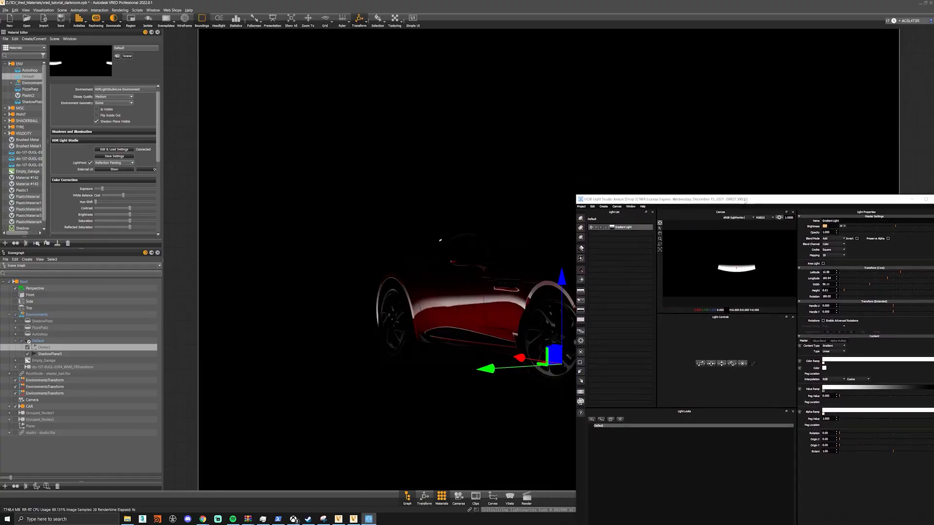
- Add a round light, switch LightPaint to Rim Painting and place the light near the car's side window
click(581, 219)
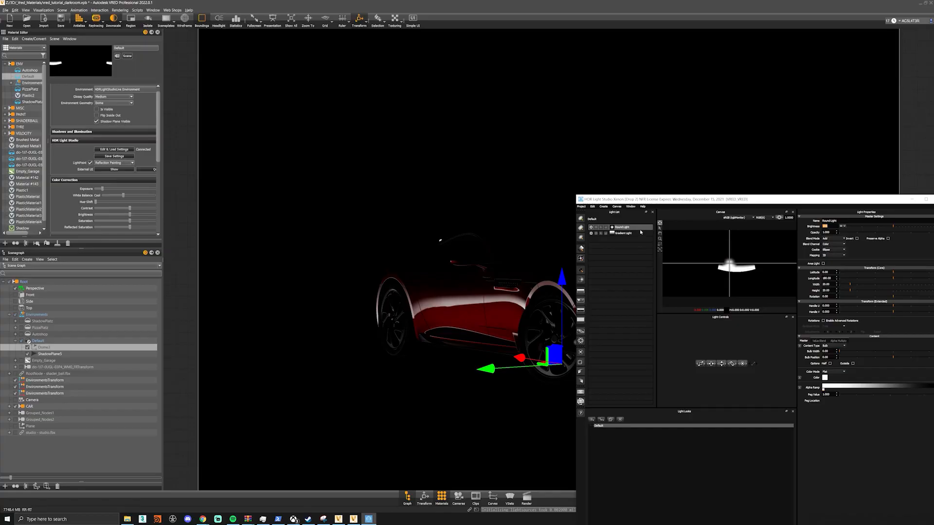
click(114, 162)
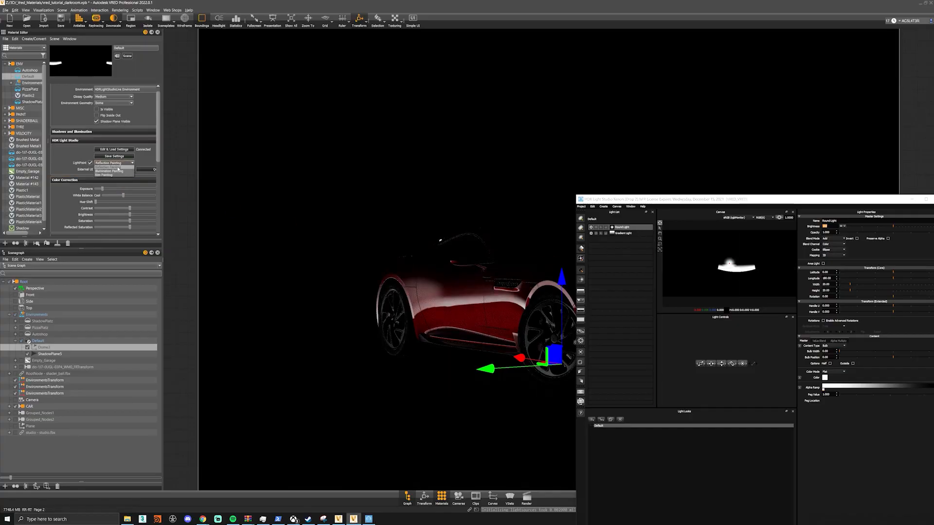
click(114, 175)
click(488, 250)
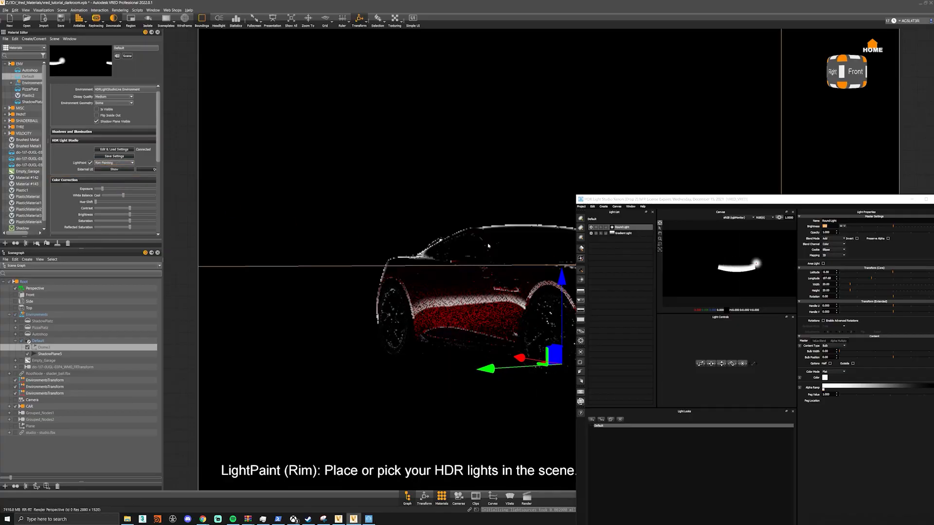
- Try the round light at a width of 60, and finally set its width and height to 25
drag(653, 200, 495, 304)
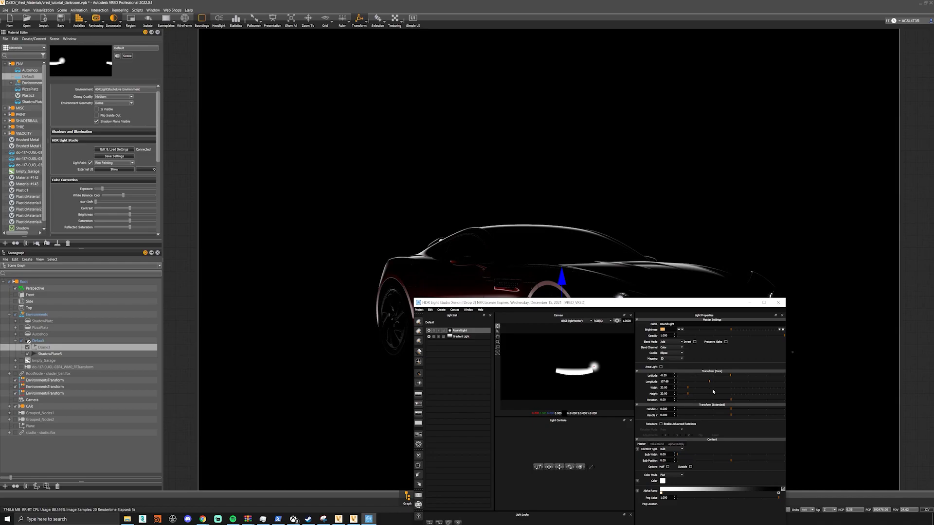
drag(670, 388, 644, 390)
text(60)
key(Tab)
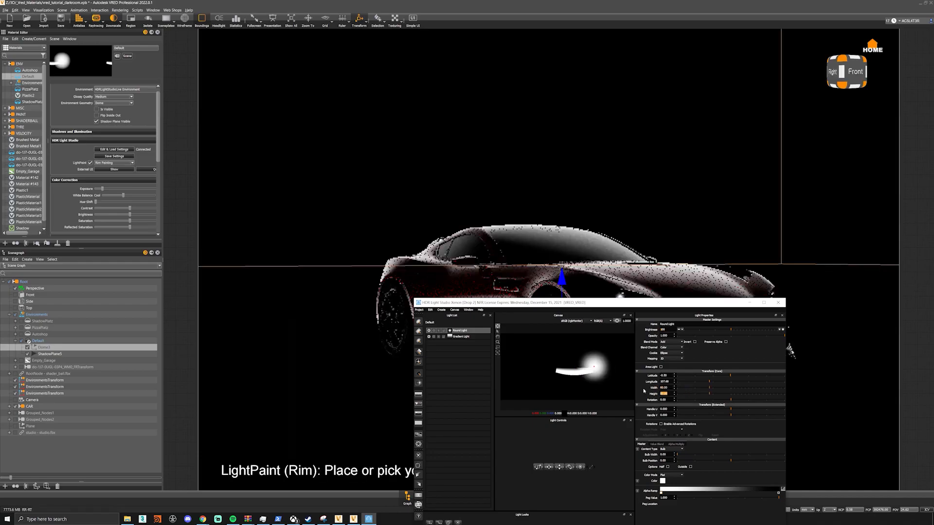
text(25)
key(shift+Tab)
text(25)
key(Return)
- Add a second gradient light and switch LightPaint to Reflection Painting
drag(587, 313, 584, 384)
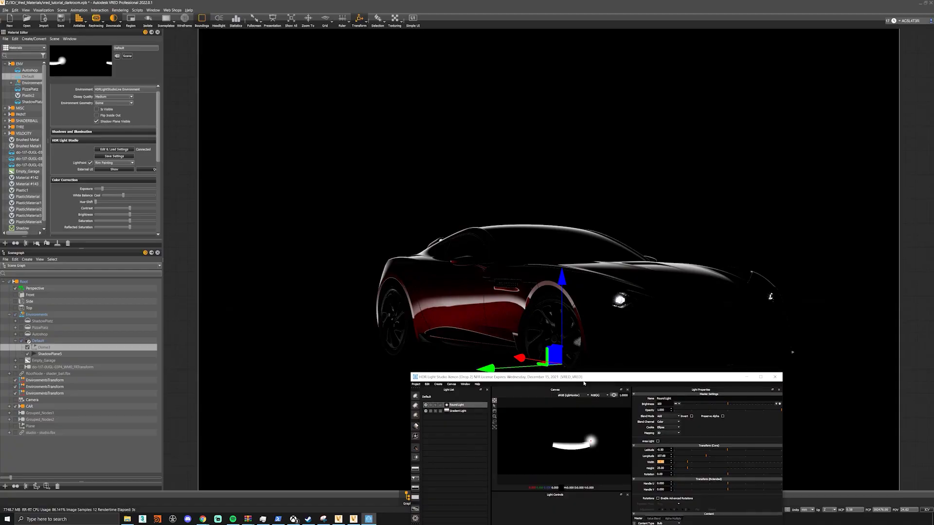
click(415, 427)
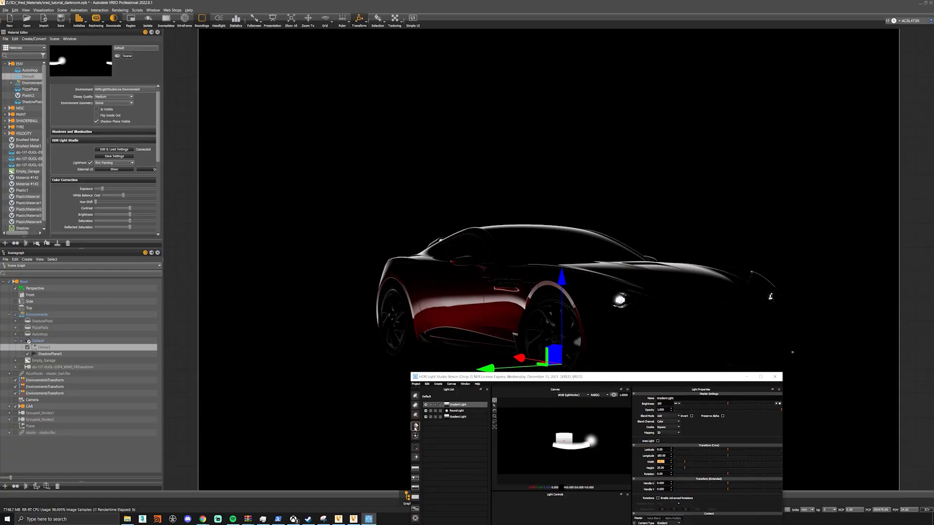
click(114, 162)
click(117, 169)
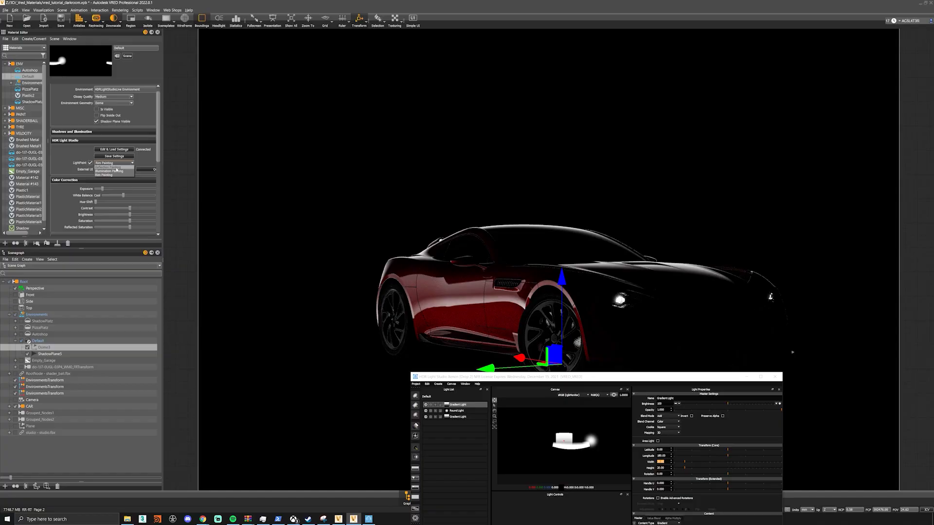
- Place the new gradient light's reflection on the hood, trying several points along its front edge
click(685, 287)
click(705, 282)
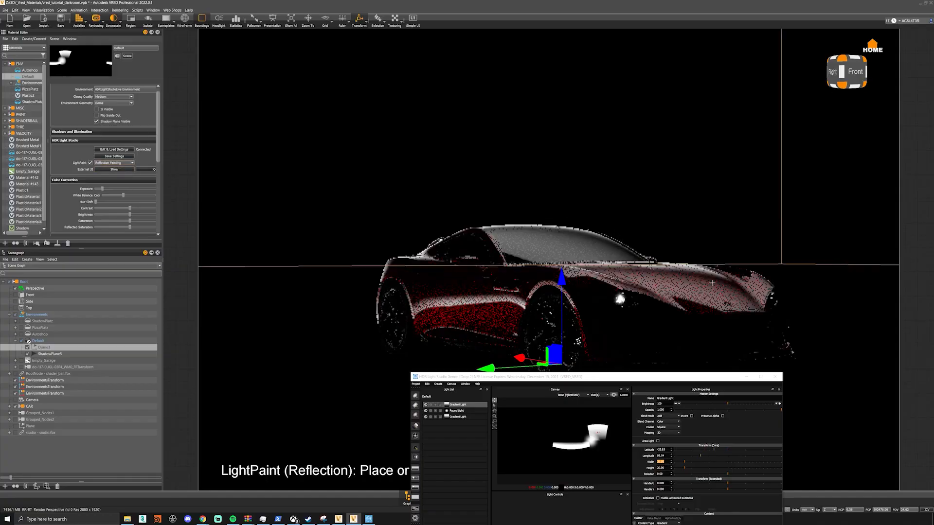
click(726, 276)
click(732, 278)
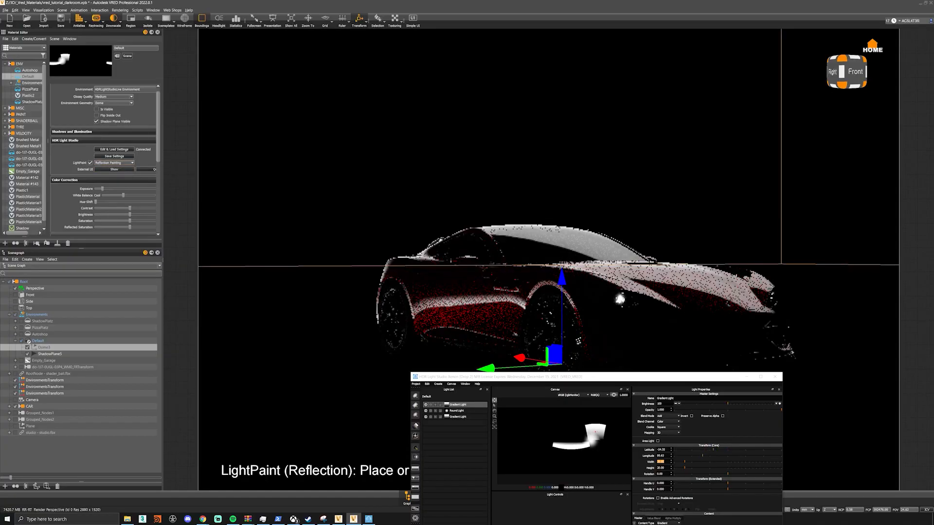
click(698, 304)
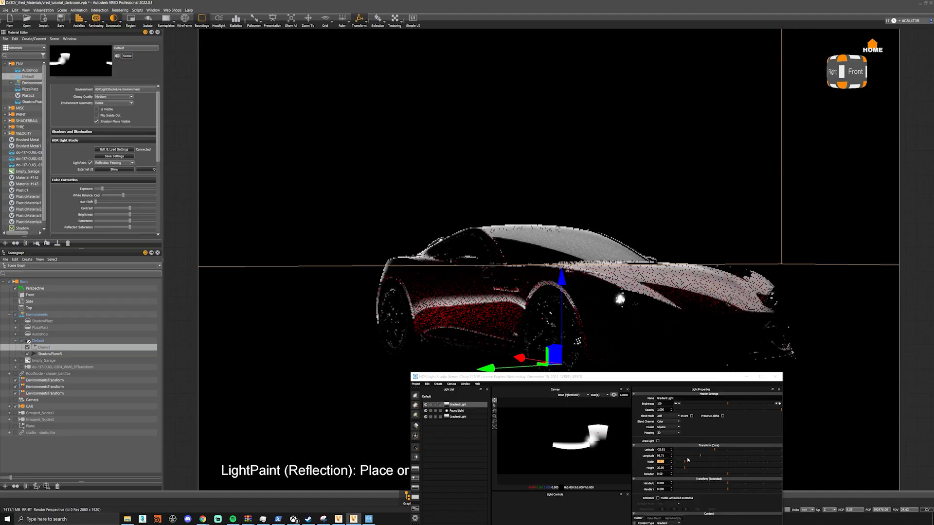
- Flatten the hood's gradient light into a thin strip and hide the light editor to reveal the whole car
drag(683, 464, 674, 467)
key(ctrl+z)
drag(654, 381, 432, 130)
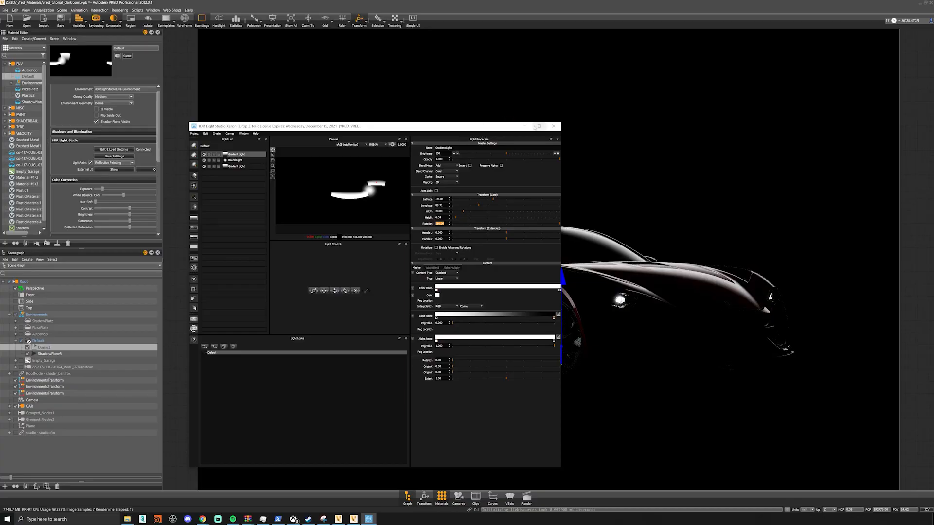
click(526, 127)
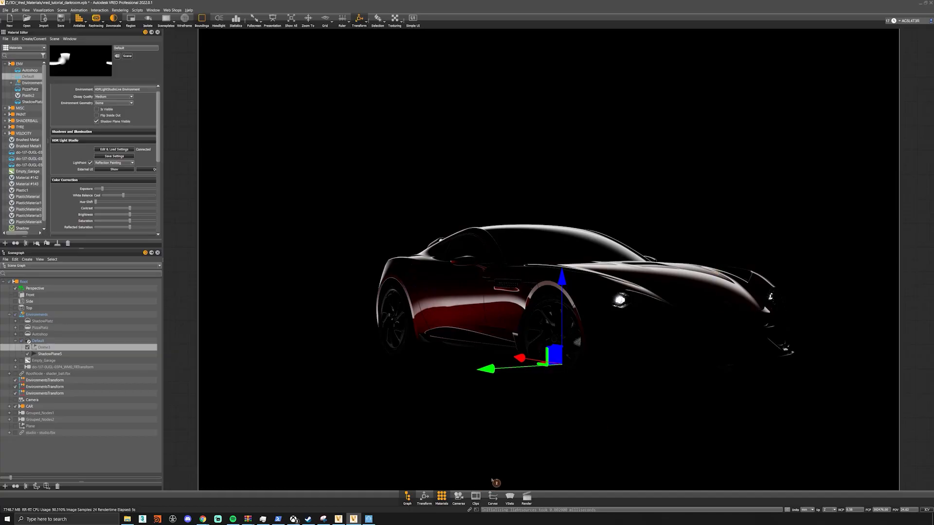
- Reopen the light editor, add another round light and place it on the front bumper with Illumination Painting
click(368, 519)
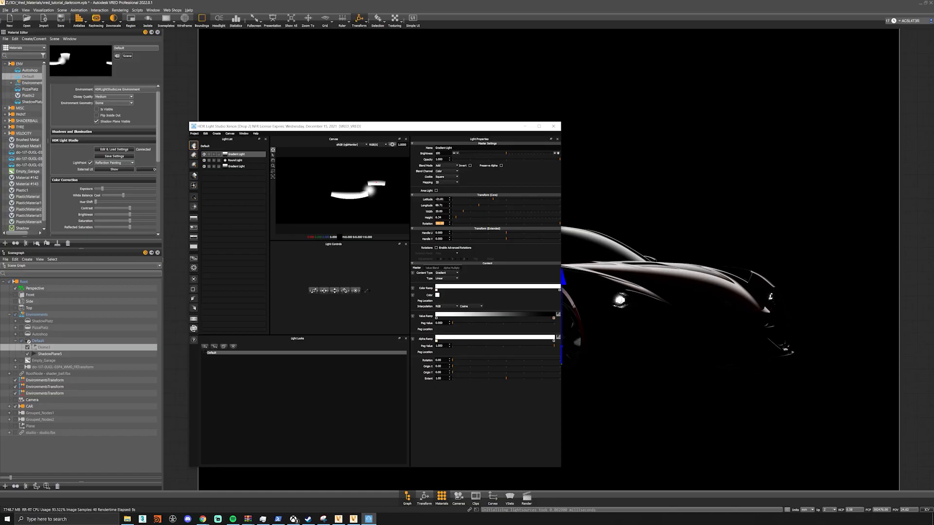
click(193, 146)
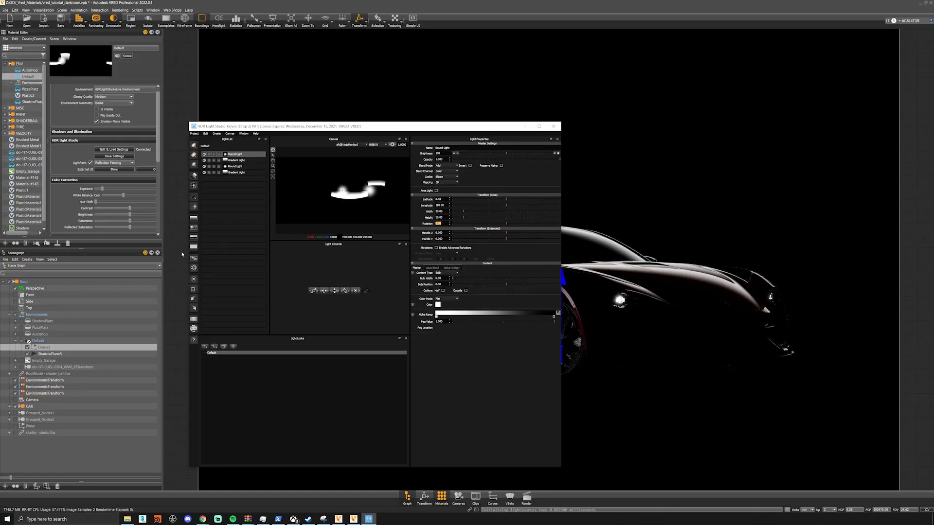
click(121, 163)
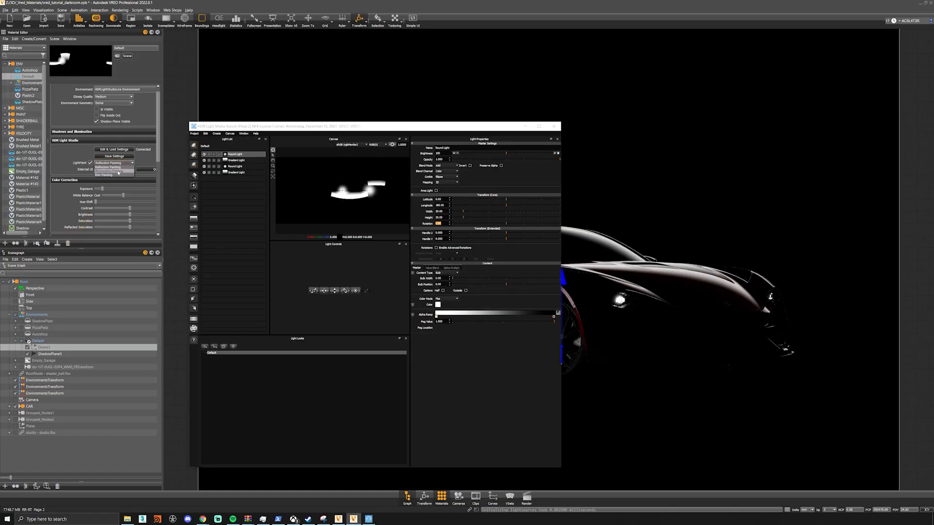
click(117, 172)
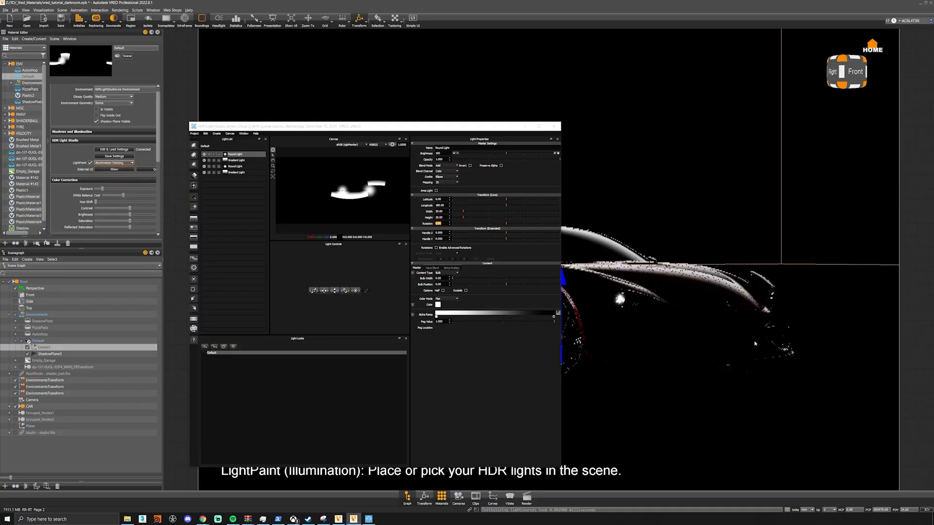
click(760, 327)
click(778, 325)
- Raise the new round light's brightness and reposition its illumination around the car's front corner
drag(443, 154, 399, 158)
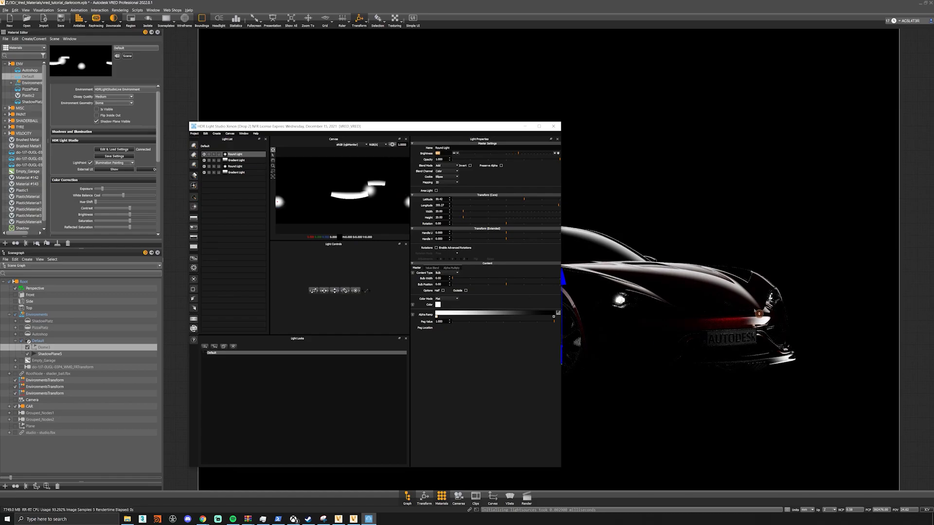
click(781, 264)
click(766, 316)
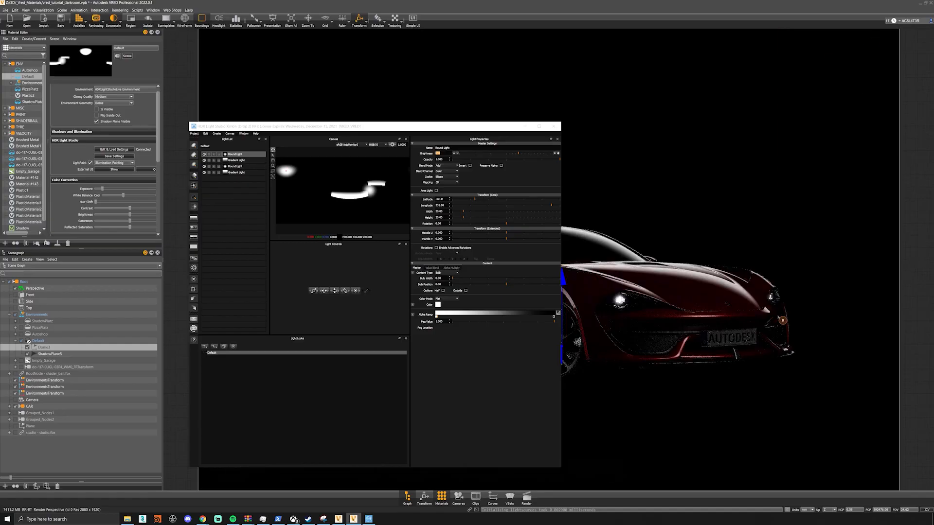
click(765, 316)
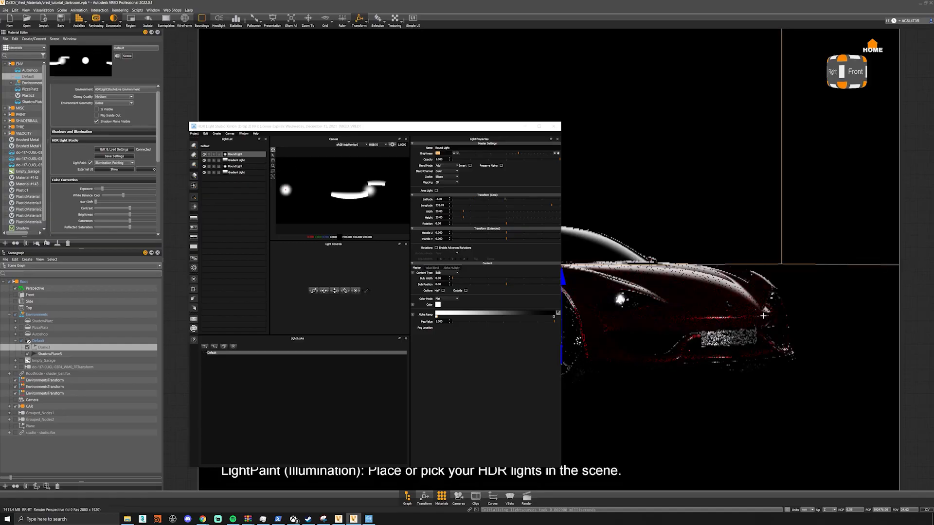
click(763, 317)
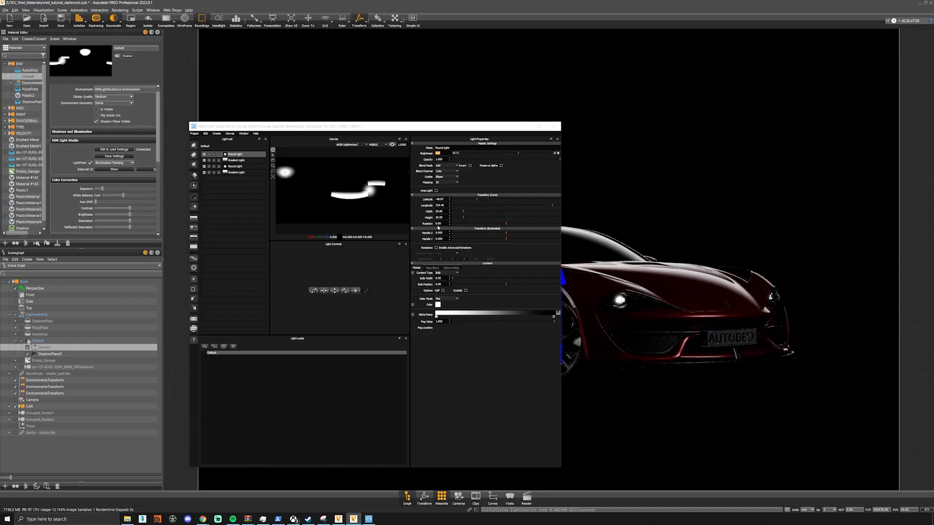
- Set the front round light's width and height to 25 and raise its brightness to 1200
click(449, 155)
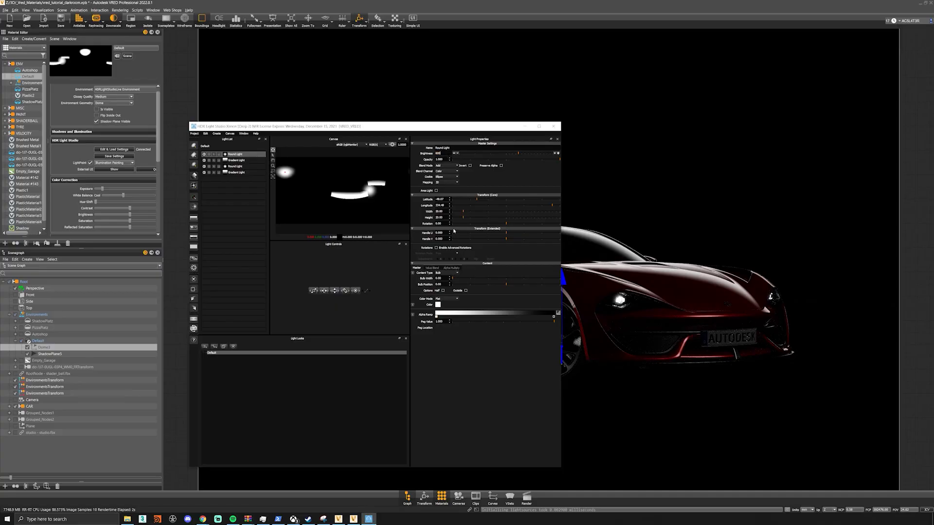
text(25)
key(Tab)
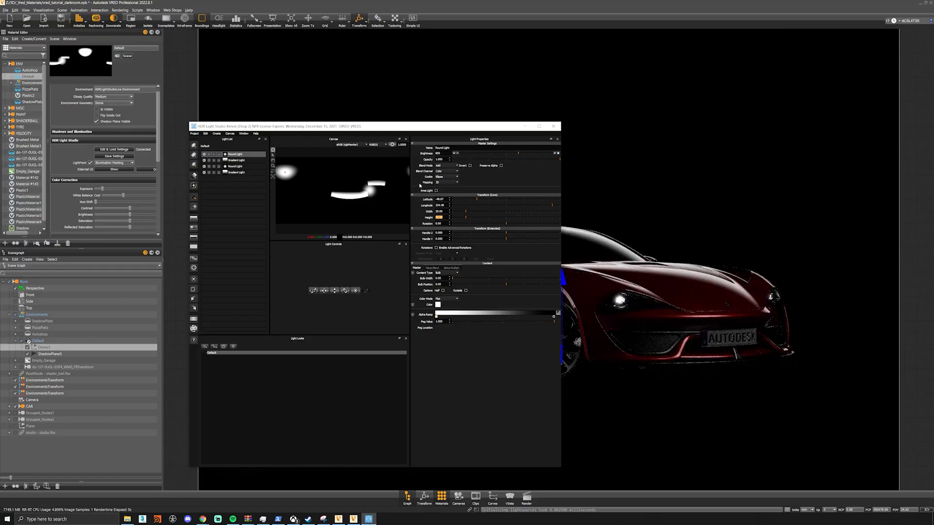
drag(444, 154, 413, 157)
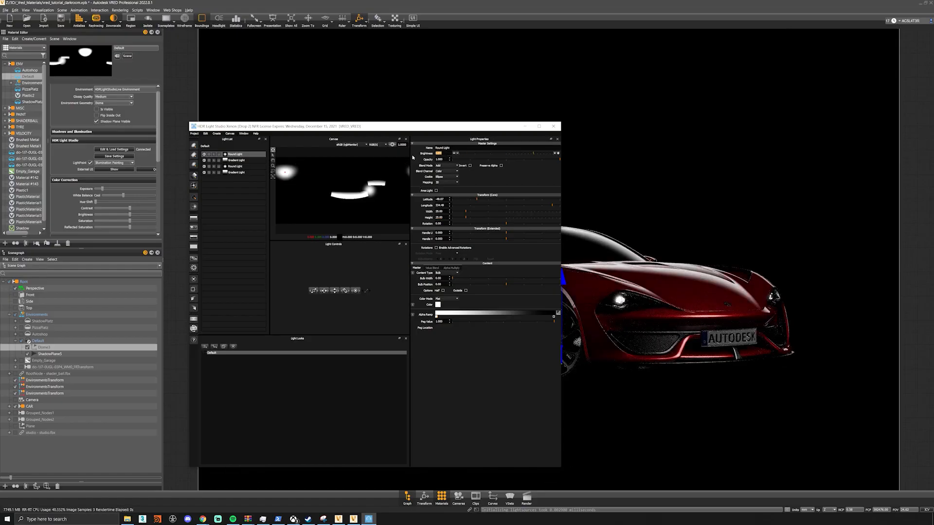
- Duplicate the front round light and place the copy's illumination on the car's rear fender
drag(446, 127, 622, 362)
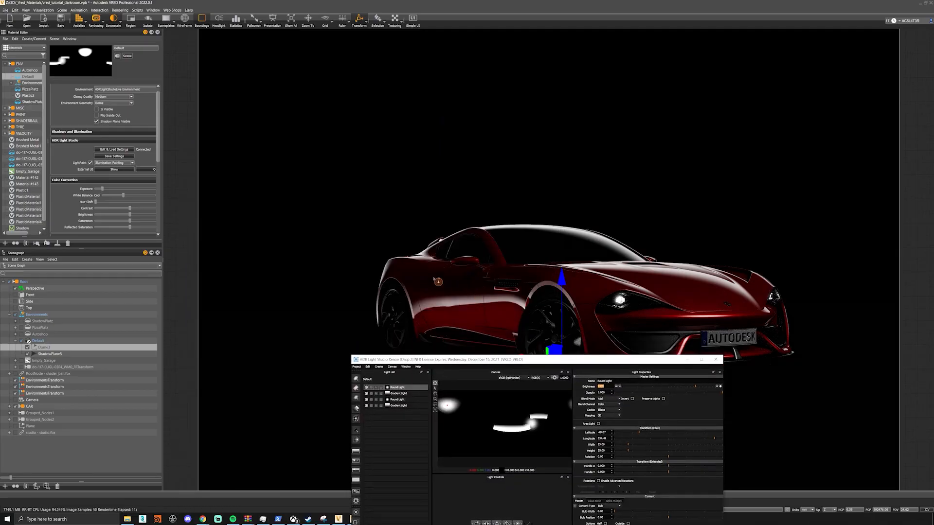
right_click(395, 388)
click(406, 395)
click(418, 263)
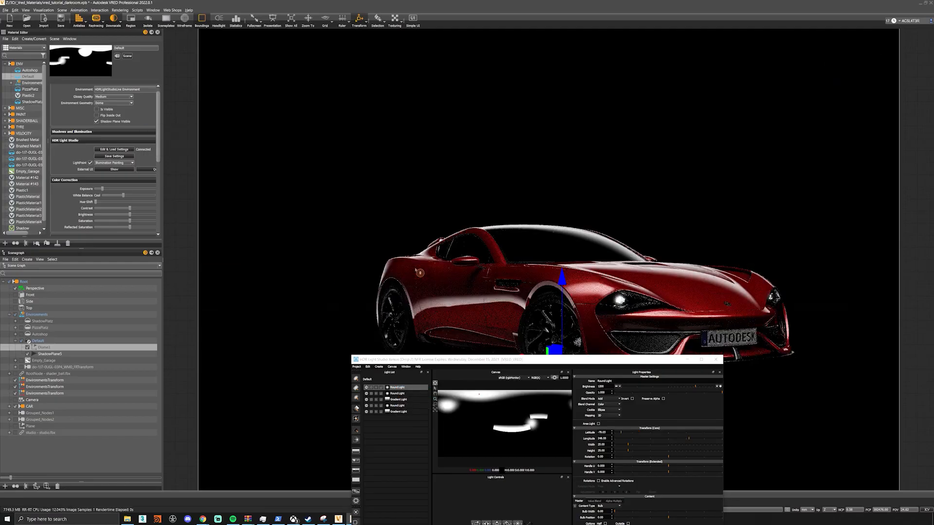
click(411, 268)
click(413, 267)
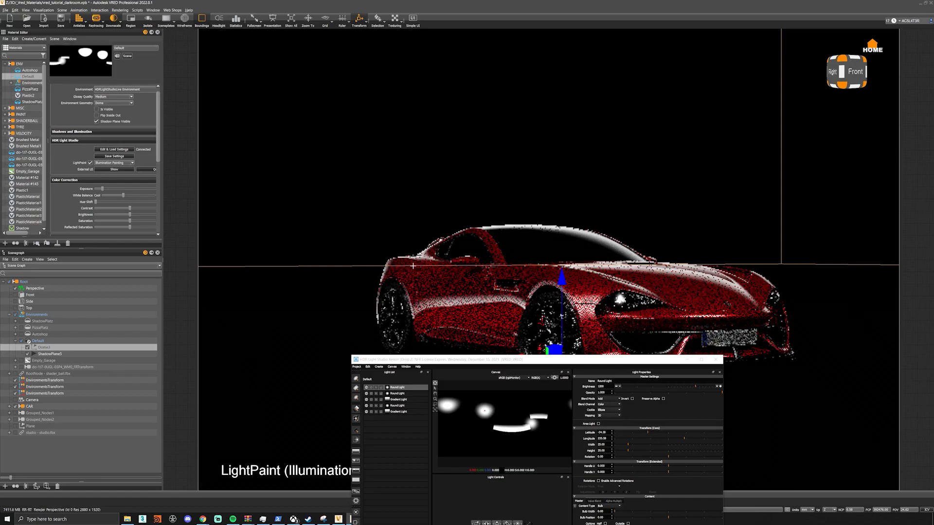
click(421, 258)
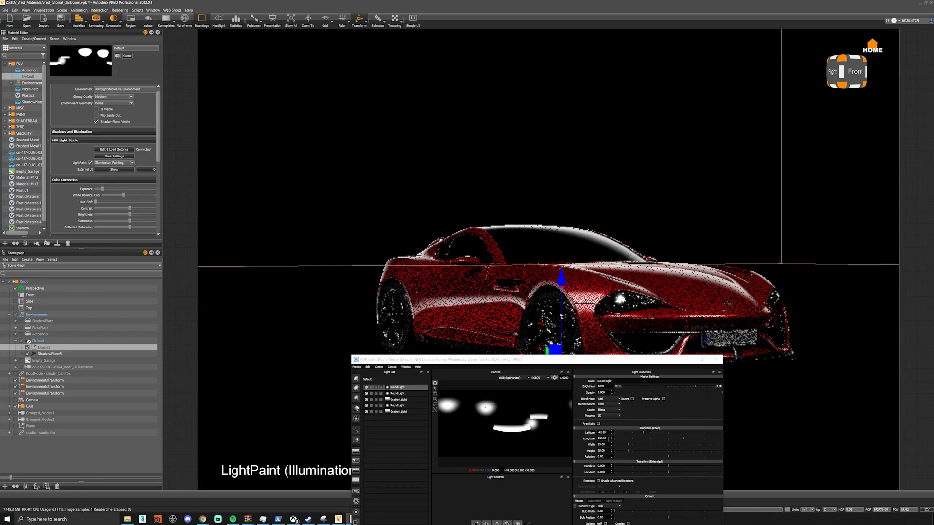
- Stretch the duplicated round light wider and reduce its height to about 15
drag(623, 364, 648, 263)
click(628, 422)
drag(547, 263, 582, 341)
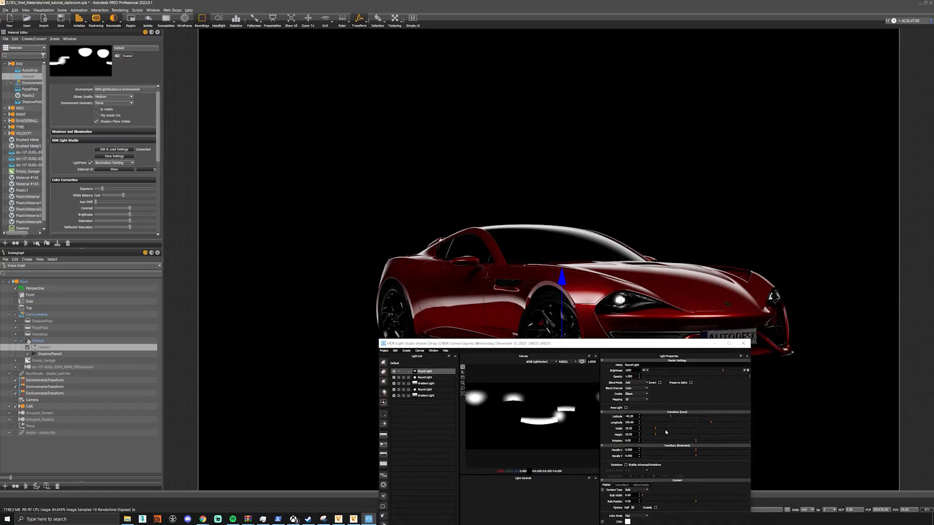
mouse_move(655, 429)
mouse_down()
mouse_move(669, 430)
mouse_move(651, 438)
mouse_up()
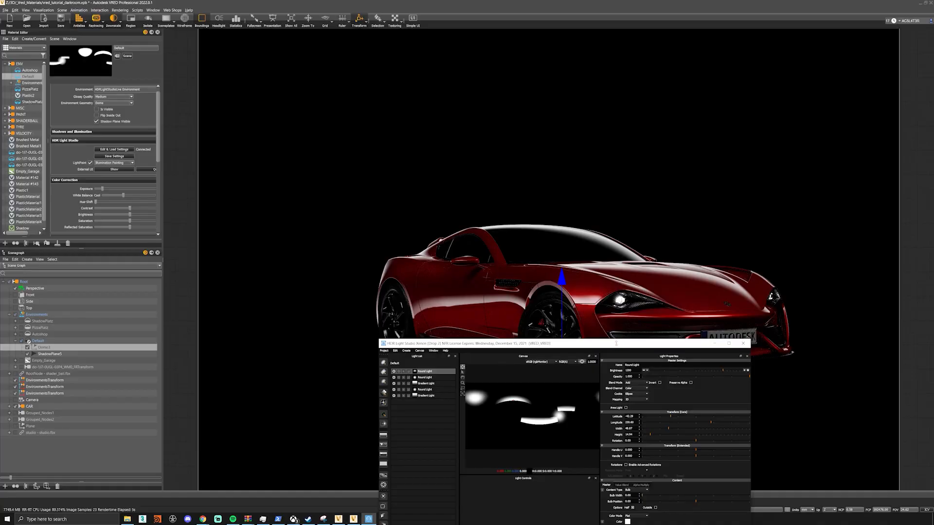
- Add another round light and place its illumination at several points on the rear wheel
drag(613, 348, 783, 119)
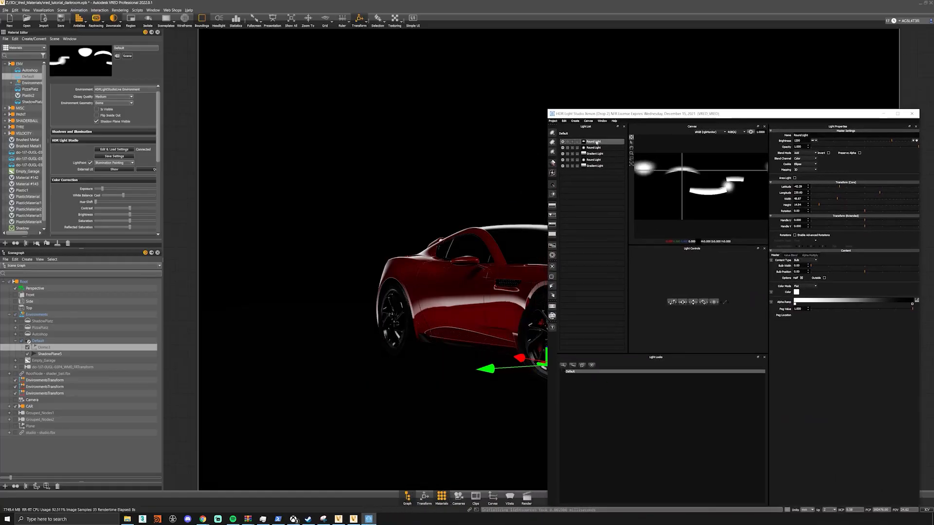
click(552, 134)
drag(584, 116, 672, 94)
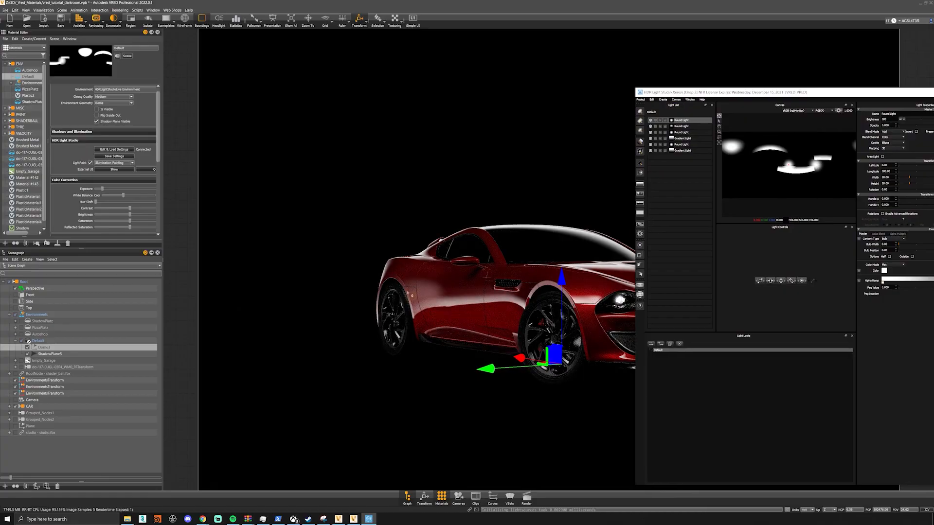
click(396, 325)
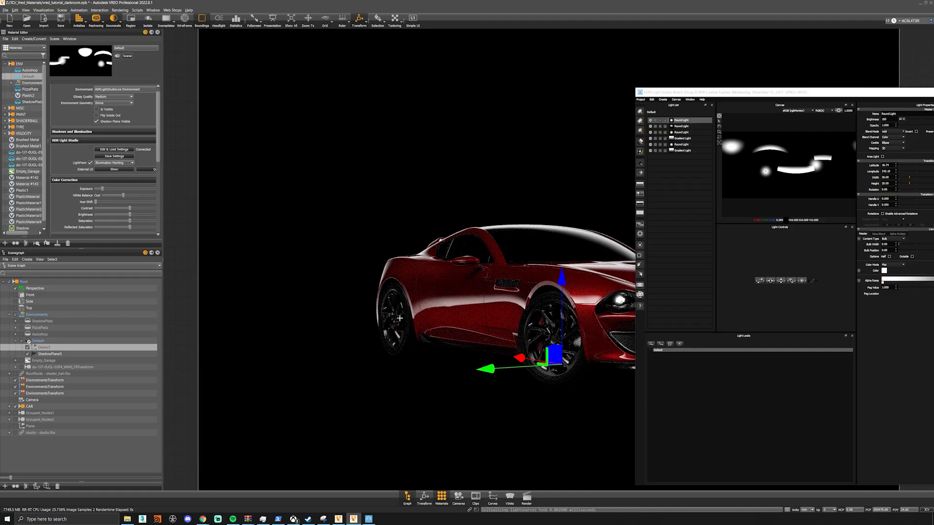
click(399, 311)
click(403, 312)
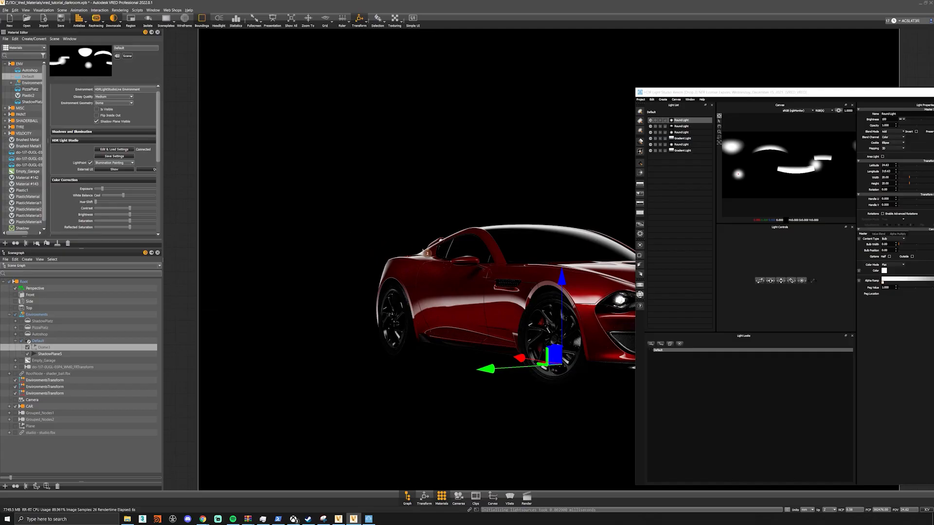
- Move the newest round light's illumination to the car's door area and switch LightPaint to Reflection Painting
click(473, 273)
click(114, 162)
click(112, 173)
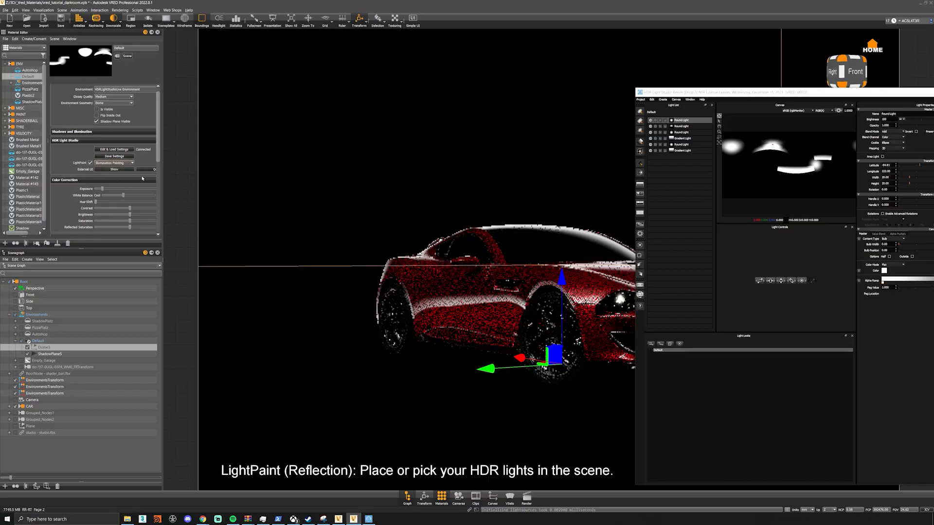
- Try the newest round light's reflection on the door and rear side, test its Half option, and stretch its width to about 101
click(470, 276)
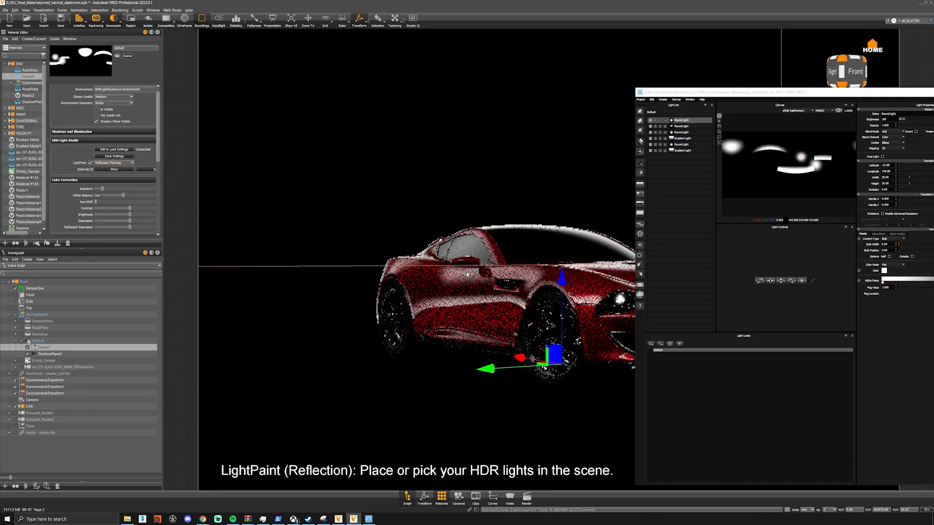
click(443, 276)
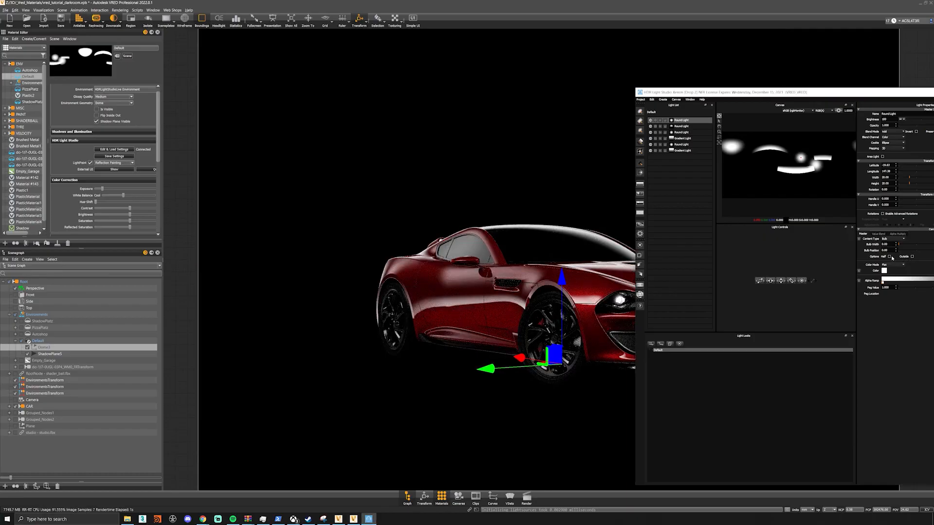
click(889, 257)
drag(769, 93, 705, 92)
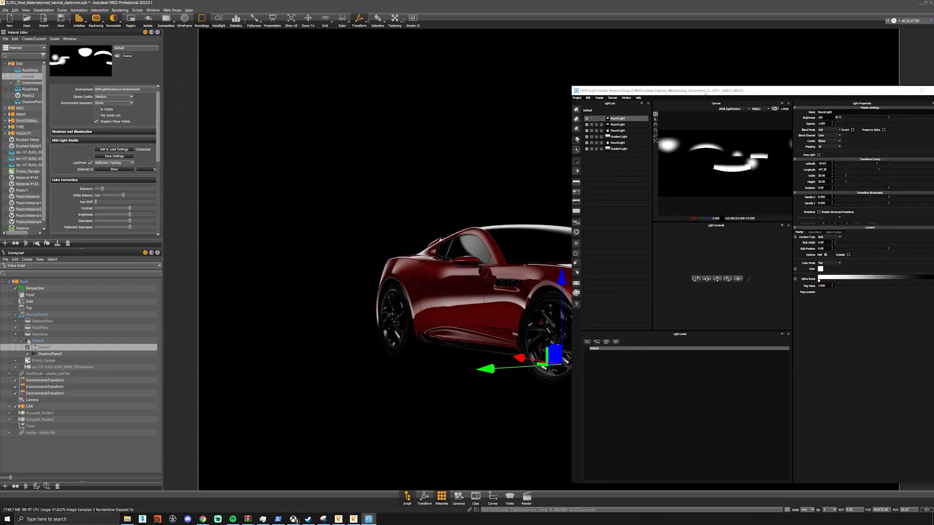
click(826, 255)
click(826, 255)
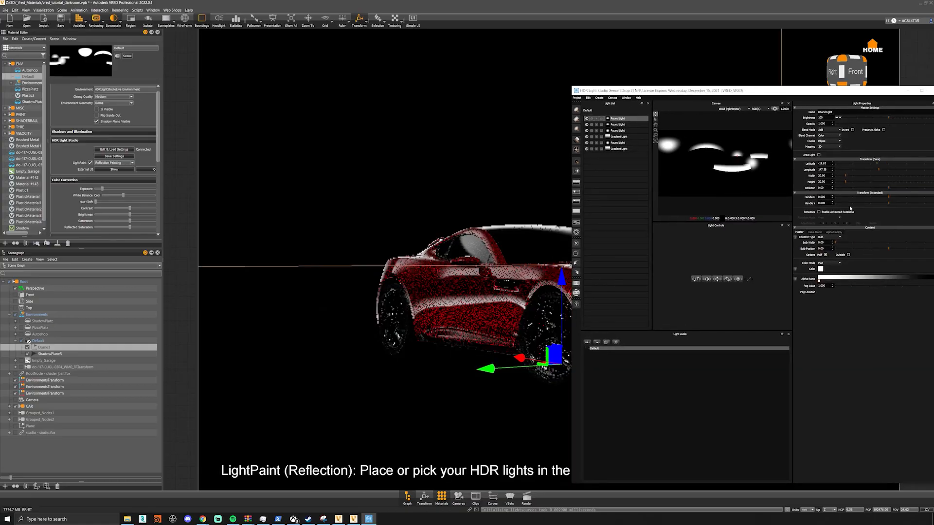
drag(844, 180, 876, 179)
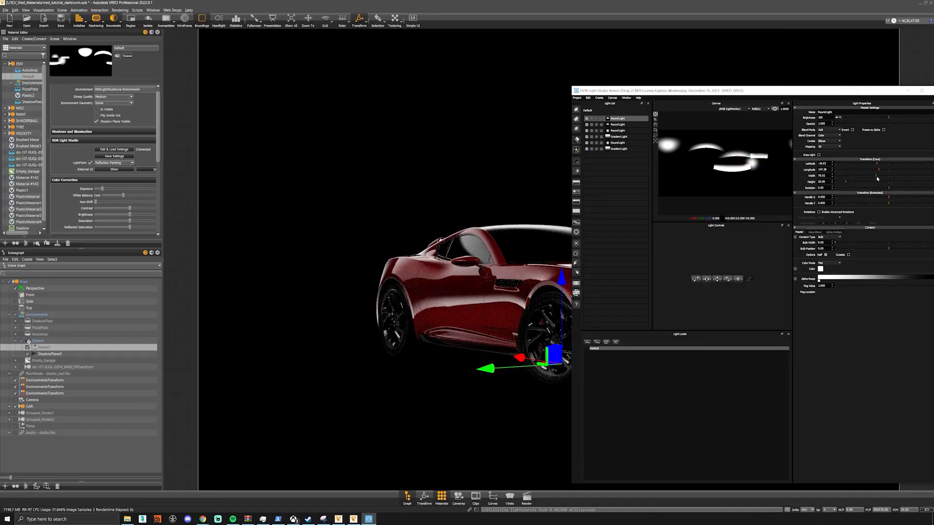
drag(876, 176, 894, 176)
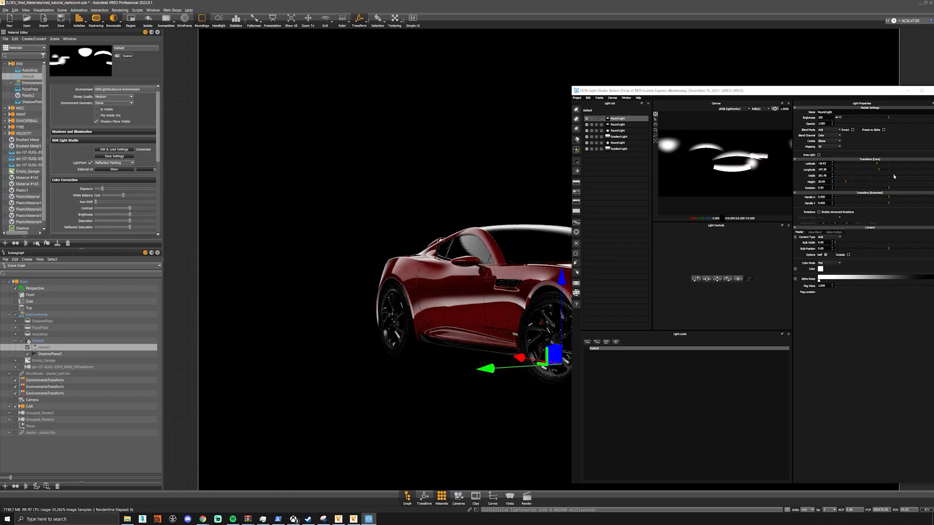
- Try placing the widened round light's reflection at several points from the side window to the rear fender
click(469, 248)
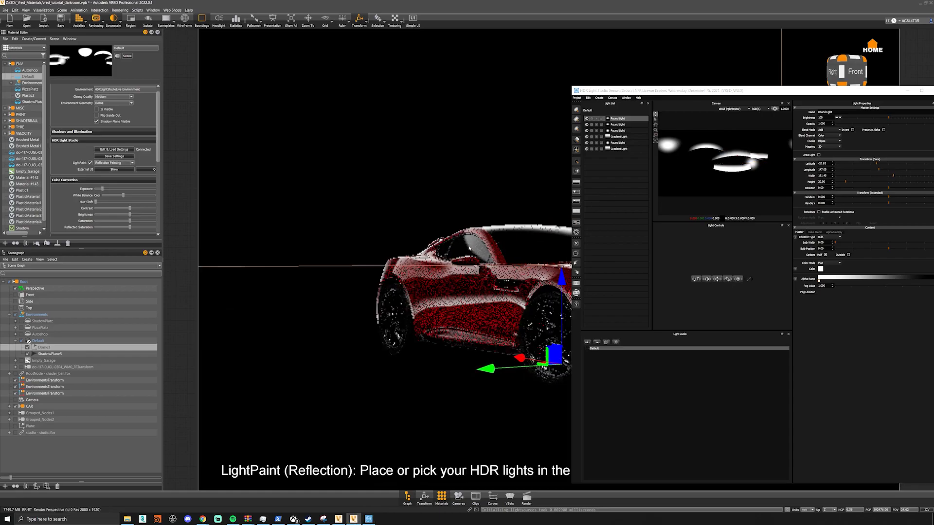
click(453, 256)
click(426, 268)
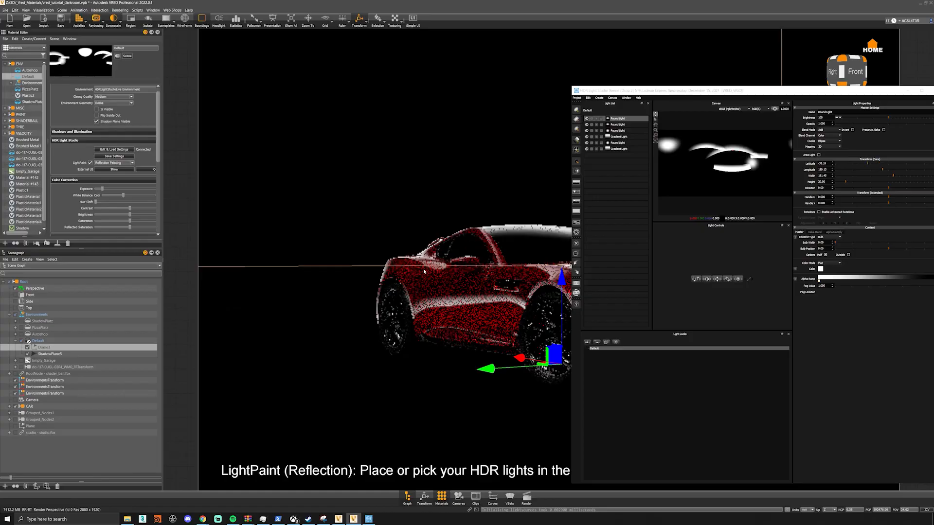
click(396, 275)
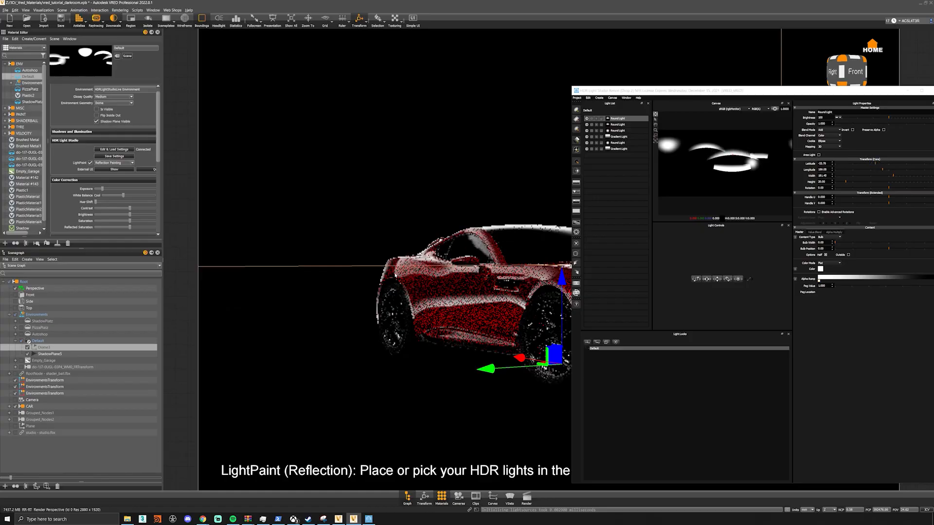
click(390, 272)
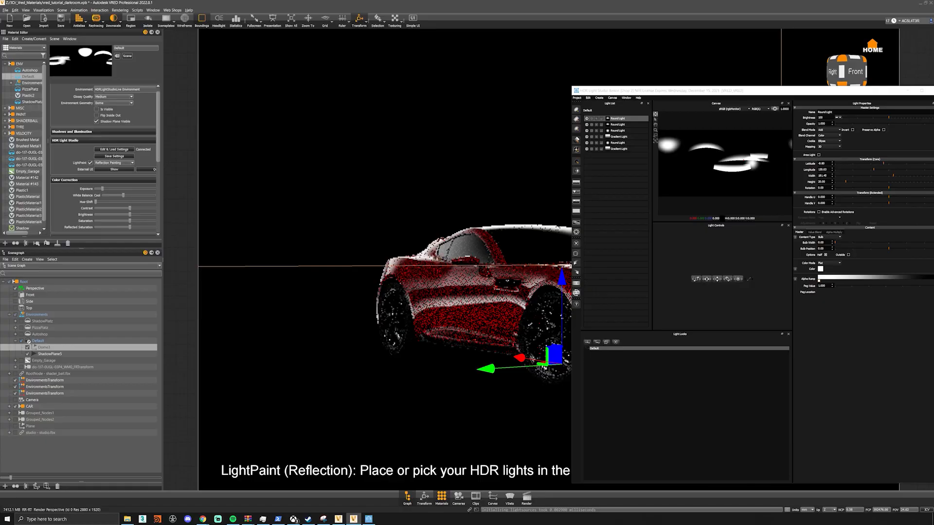
- Delete the newest round light and place the reflection of the last gradient light in the list on the car's door
right_click(624, 120)
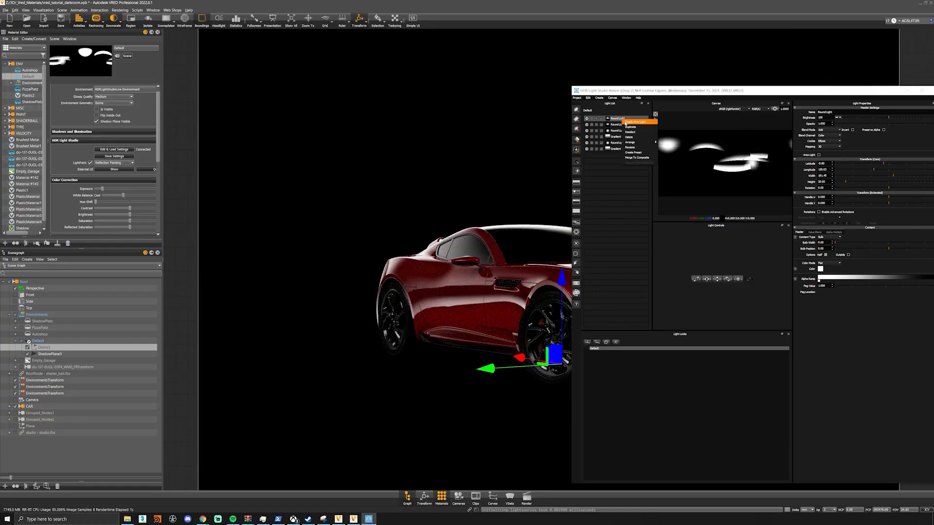
click(635, 137)
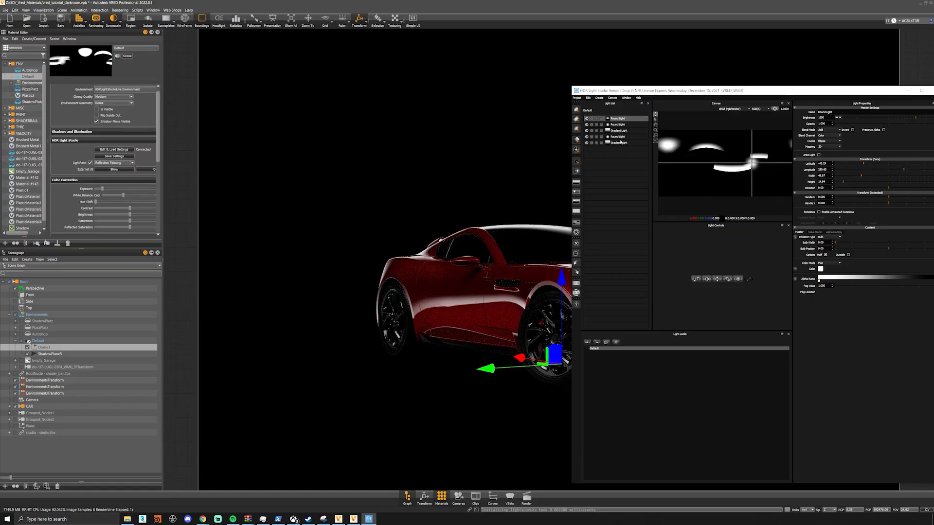
click(624, 142)
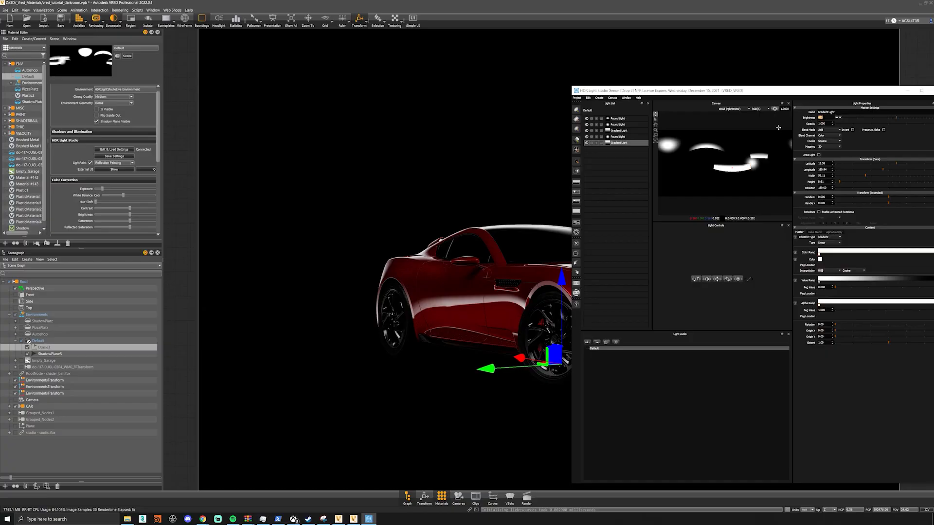
click(465, 295)
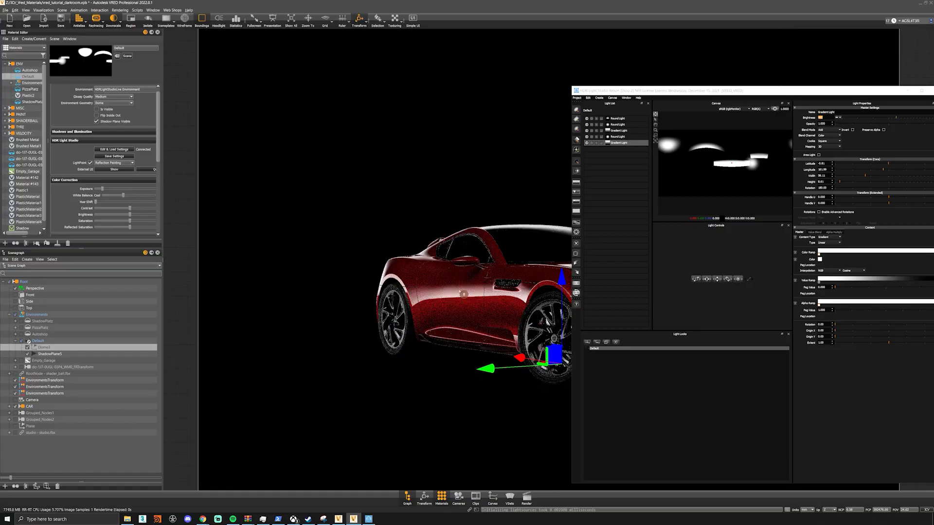
drag(629, 91, 397, 445)
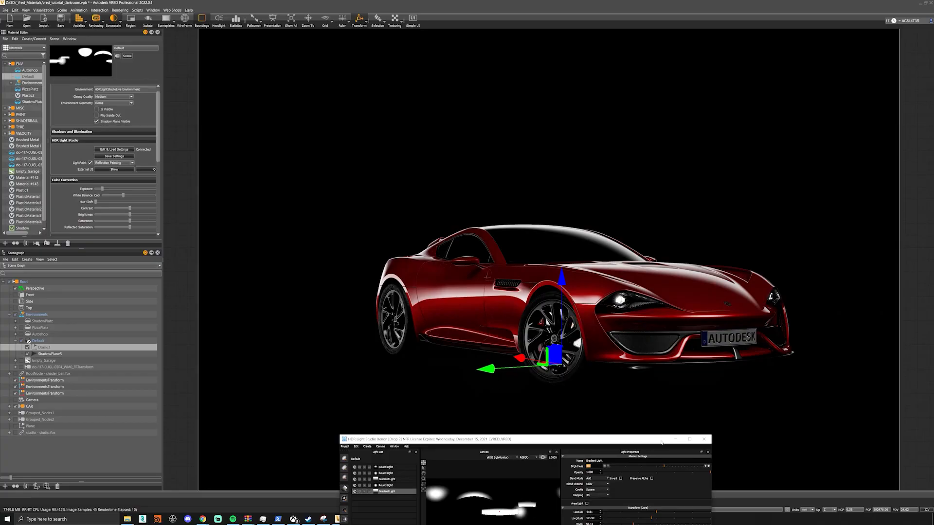
- Open the production render settings and choose the Custom resolution and HDR format for the environment map
drag(674, 439, 825, 82)
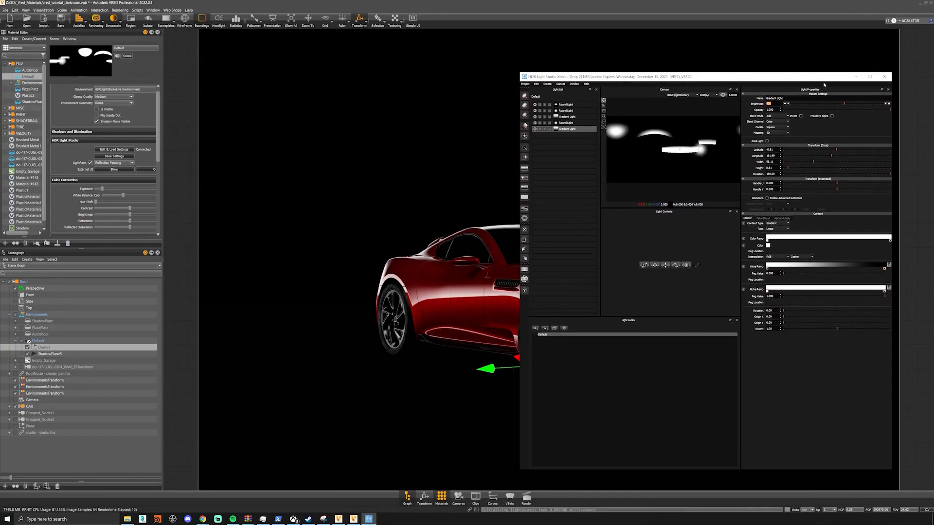
click(523, 278)
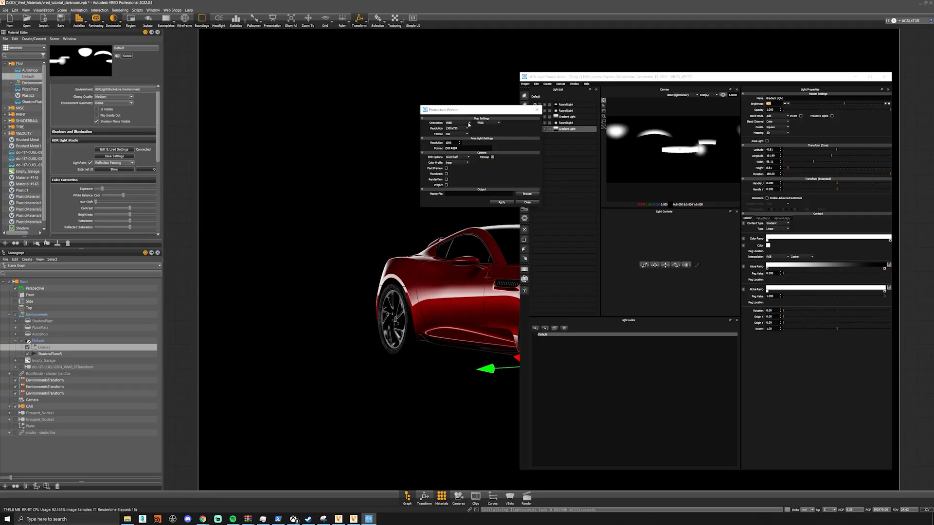
click(462, 130)
click(461, 147)
click(459, 135)
click(460, 141)
- Set the output file to studio_test in the _HDRI folder and render the HDR map
click(527, 194)
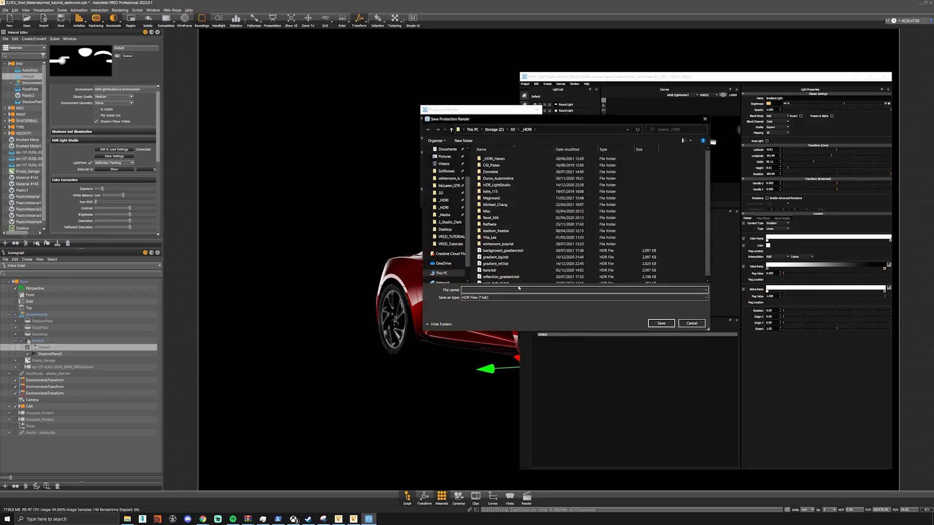
text(studio_test)
key(Return)
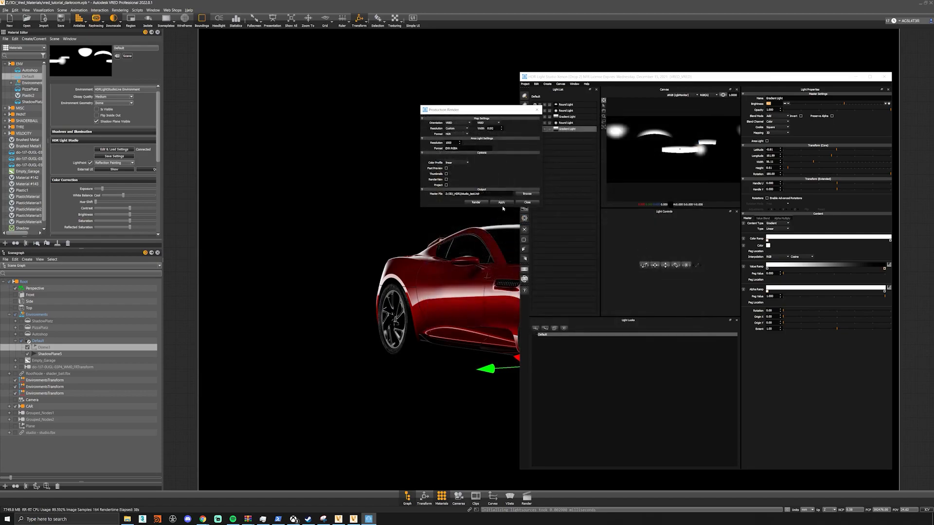
click(476, 202)
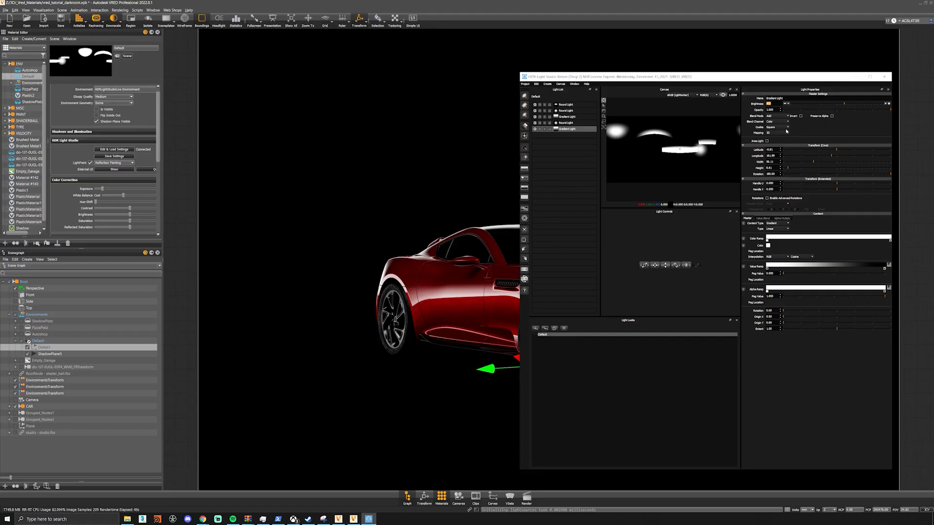
- Return to VRED, show the Plane floor object and hide ShadowPlane5 under the Default environment
click(856, 77)
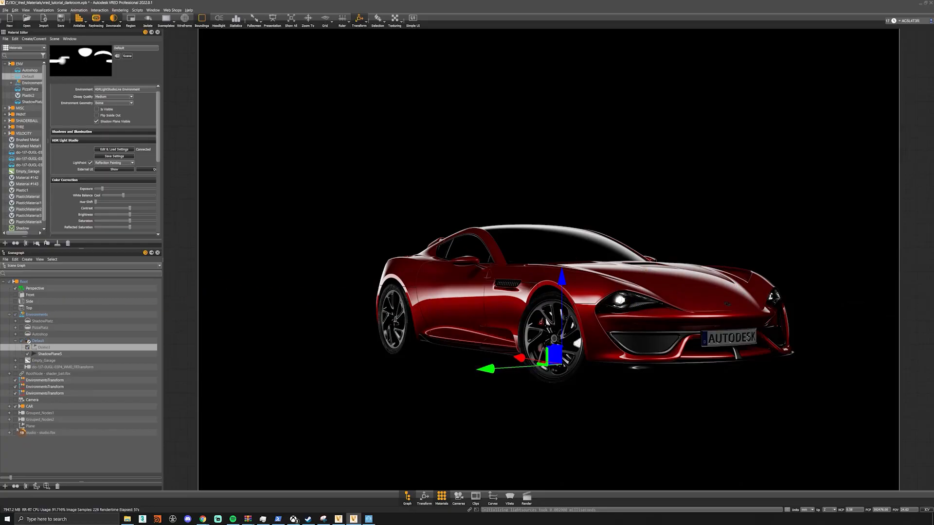
click(15, 426)
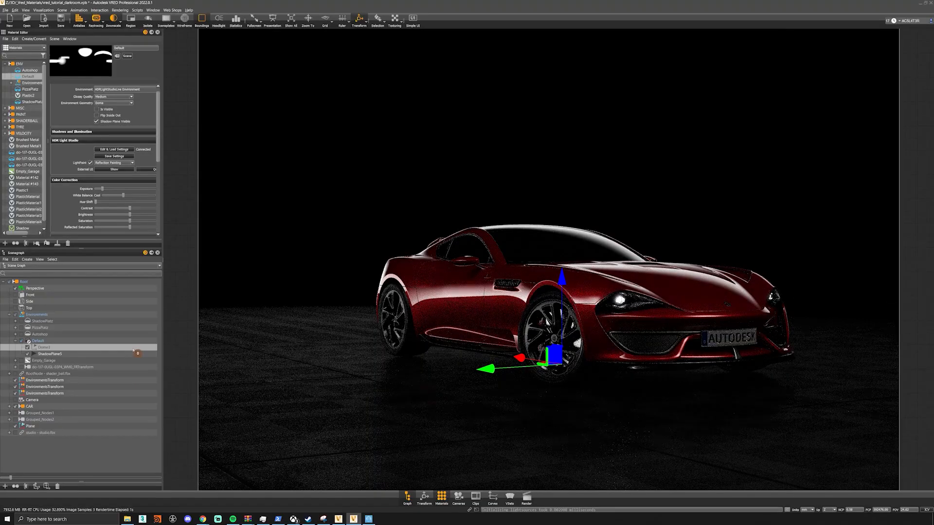
click(28, 355)
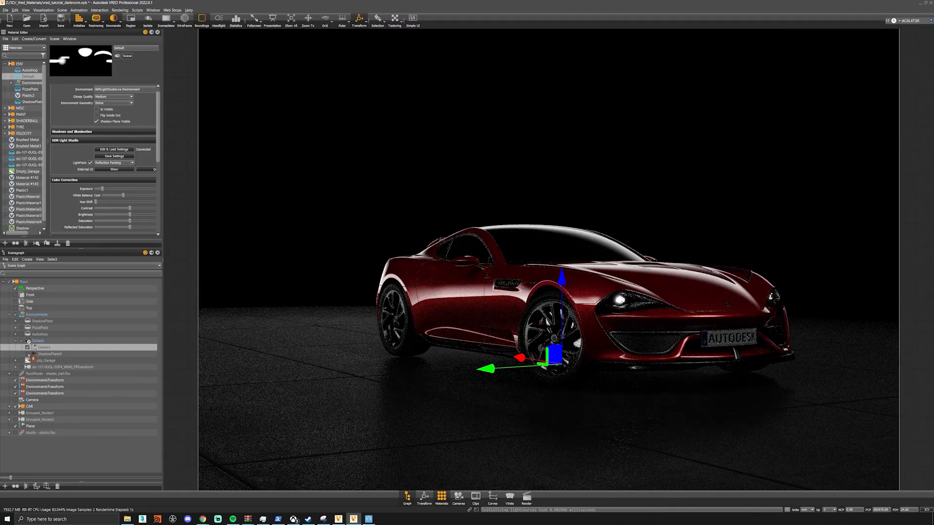
click(526, 497)
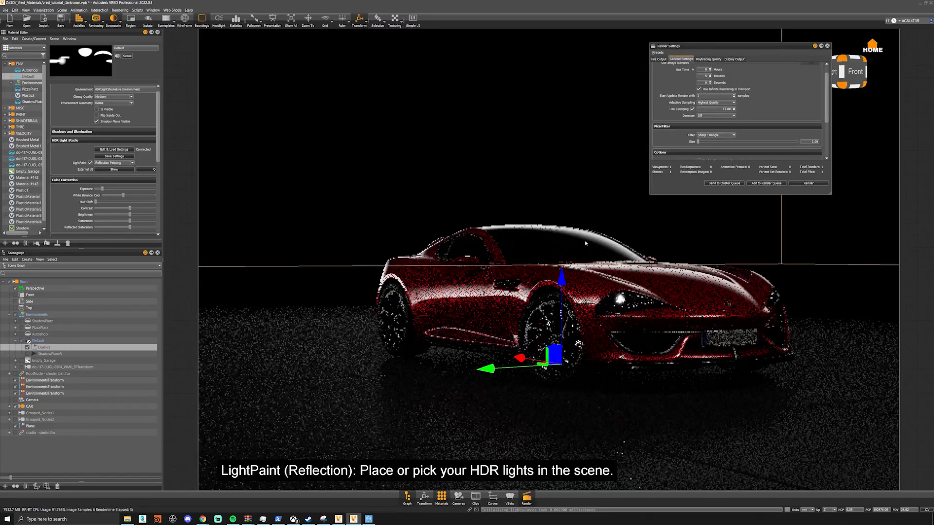
click(827, 45)
- Lower the camera's white balance slightly in its image processing settings to cool the picture
click(458, 497)
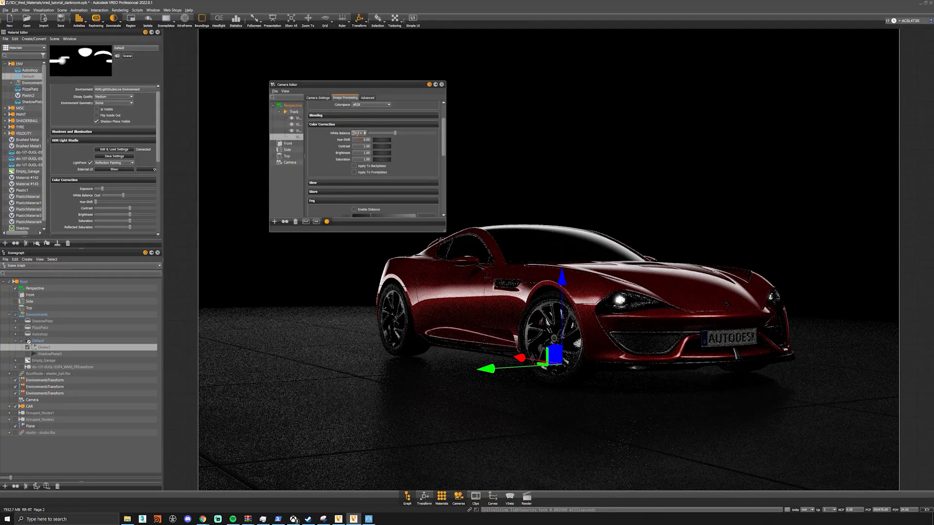
click(364, 135)
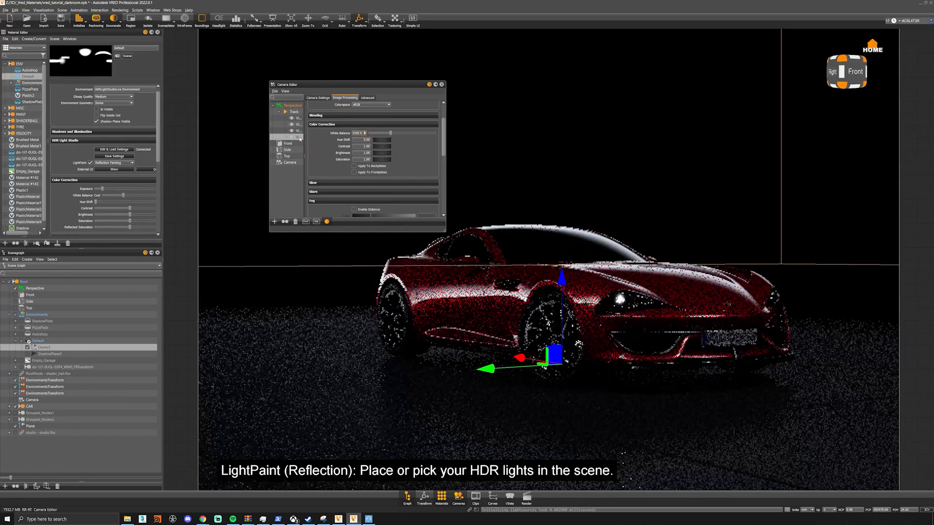
click(323, 98)
click(345, 98)
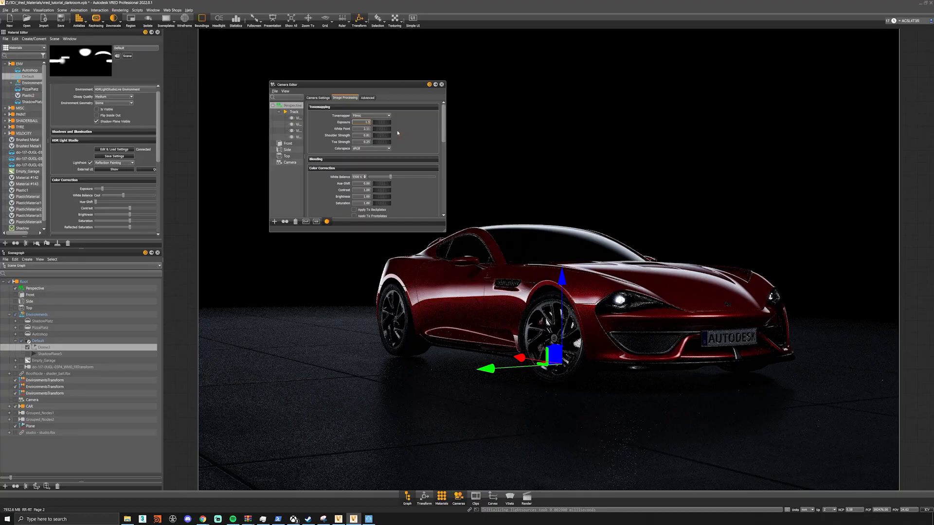
- Adjust the camera's tonemapping exposure, white point and shoulder strength to brighten the car and floor
key(Return)
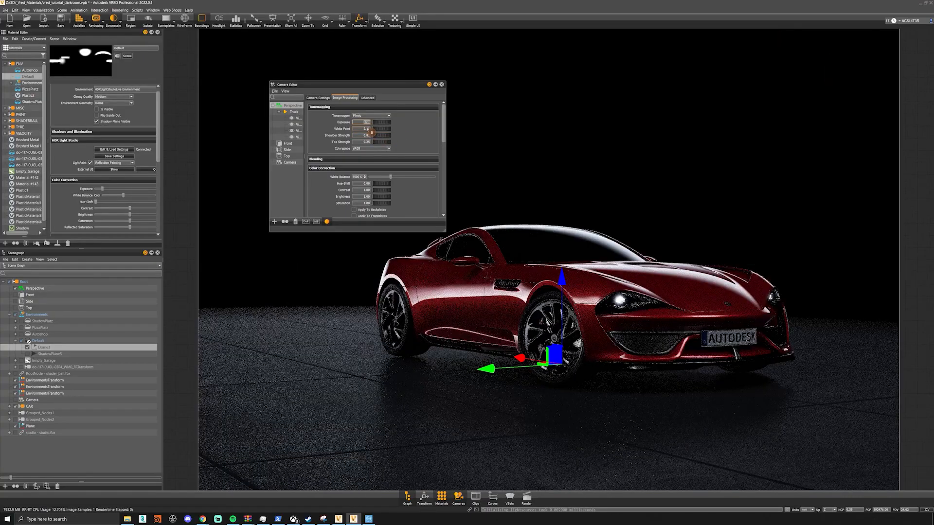
text(0)
key(Return)
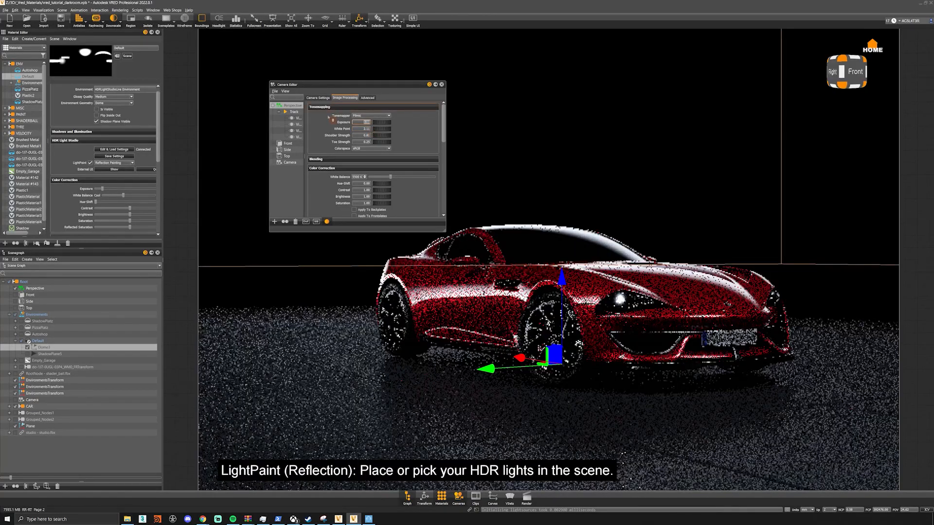
mouse_move(383, 136)
mouse_down()
mouse_move(372, 136)
mouse_move(401, 135)
mouse_move(374, 130)
mouse_up()
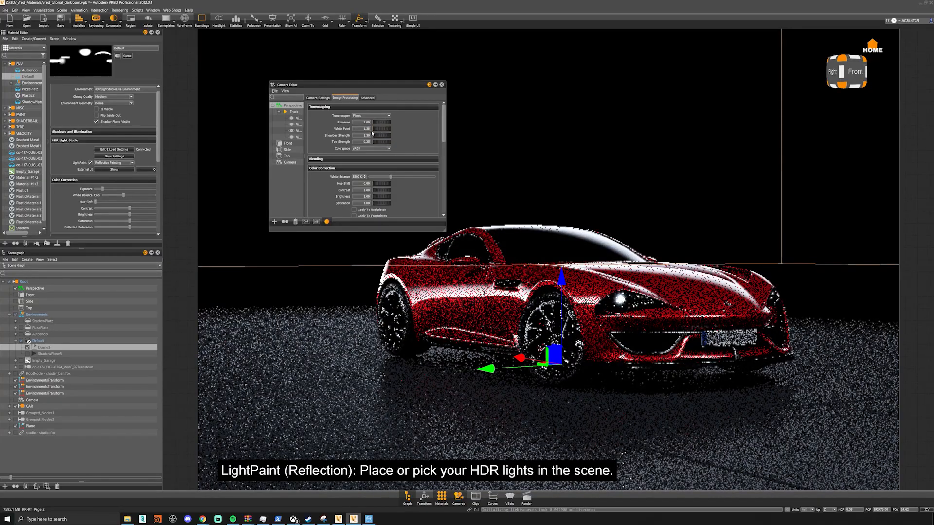
- Try different contrast strengths in the camera's color correction and set the contrast to 1
scroll(403, 179, down, 1)
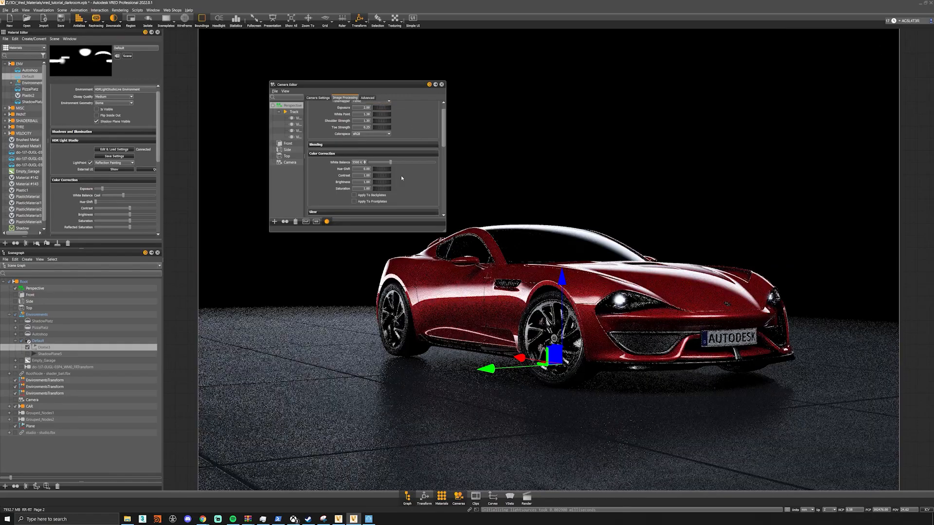
drag(384, 176, 430, 178)
text(1)
key(Return)
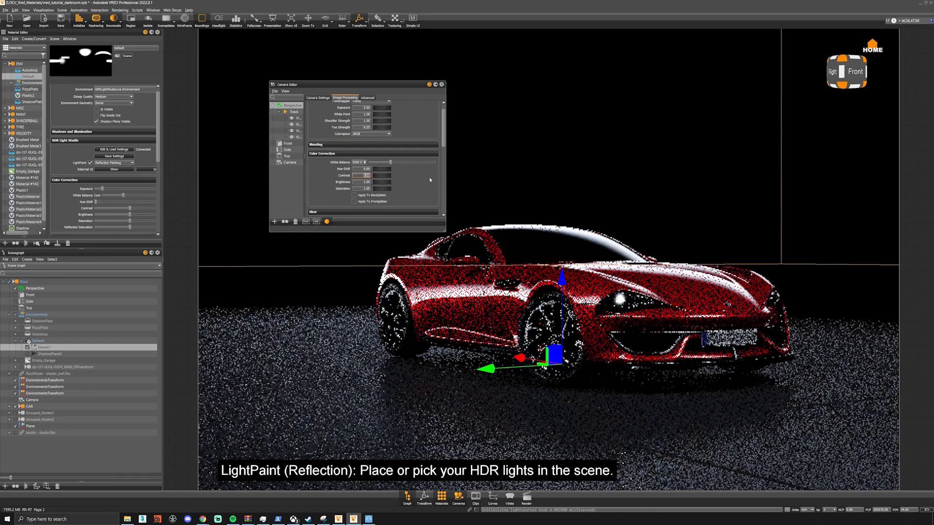
- Place the gradient light's reflection on the floor beside the car and turn off LightPaint
click(435, 405)
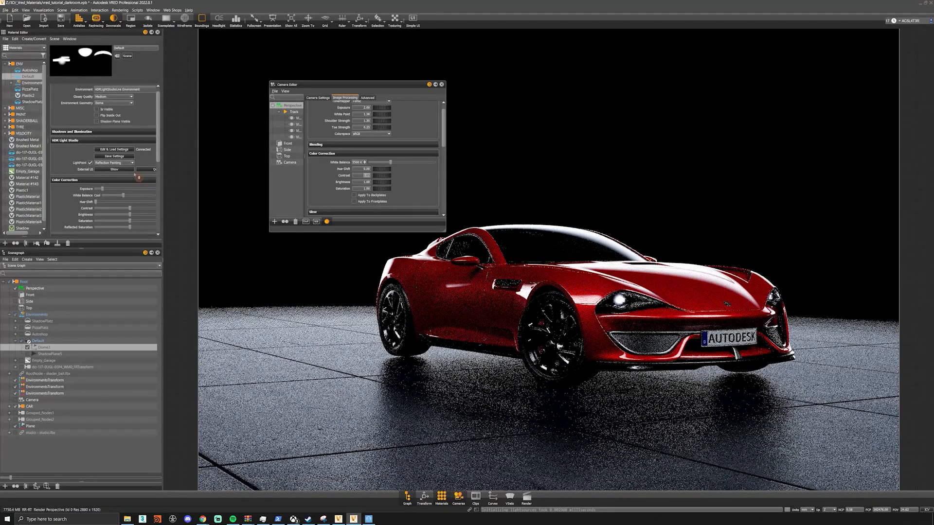
click(90, 163)
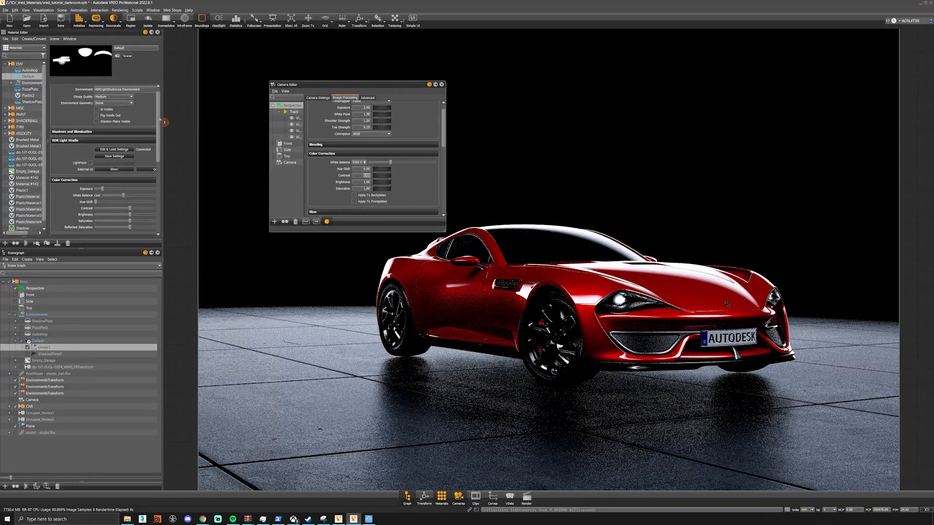
- Switch to HDR Light Studio, undo the gradient light's last placement, and return to the VRED scene
scroll(155, 129, up, 2)
click(368, 519)
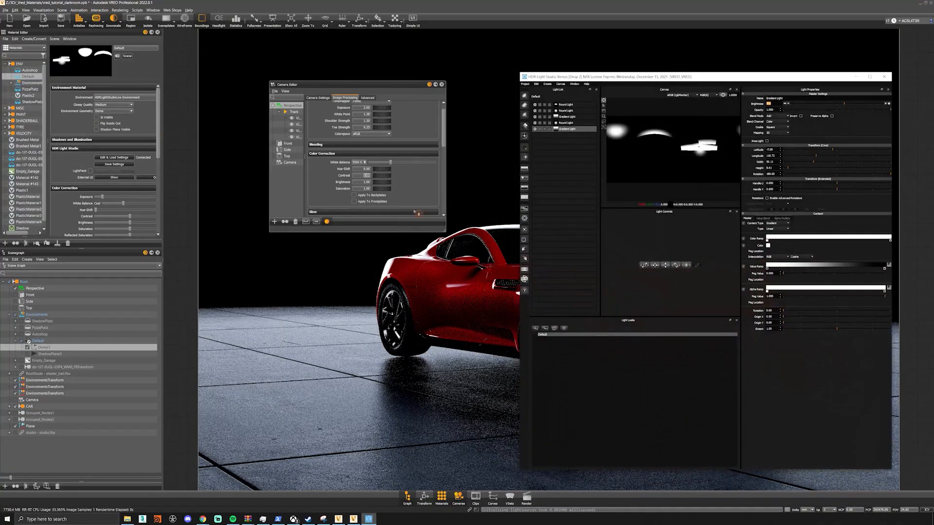
click(537, 84)
click(545, 90)
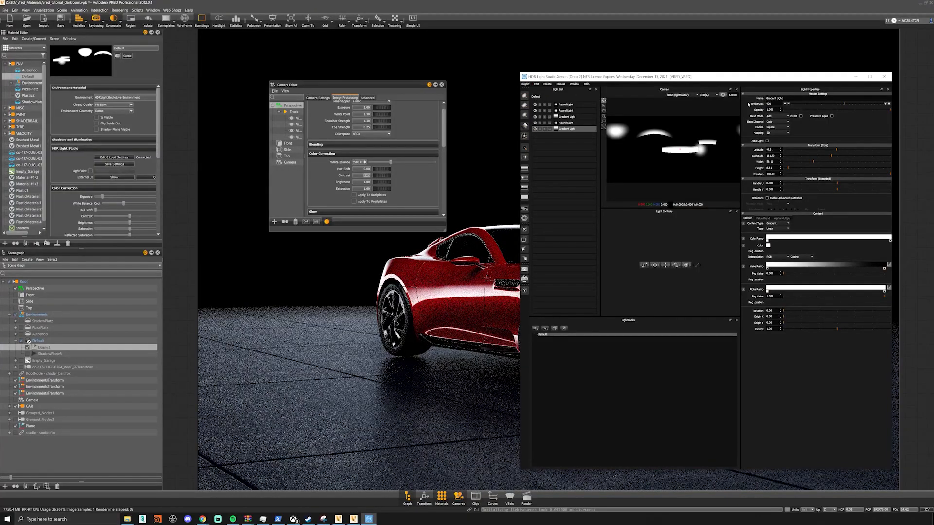
click(857, 77)
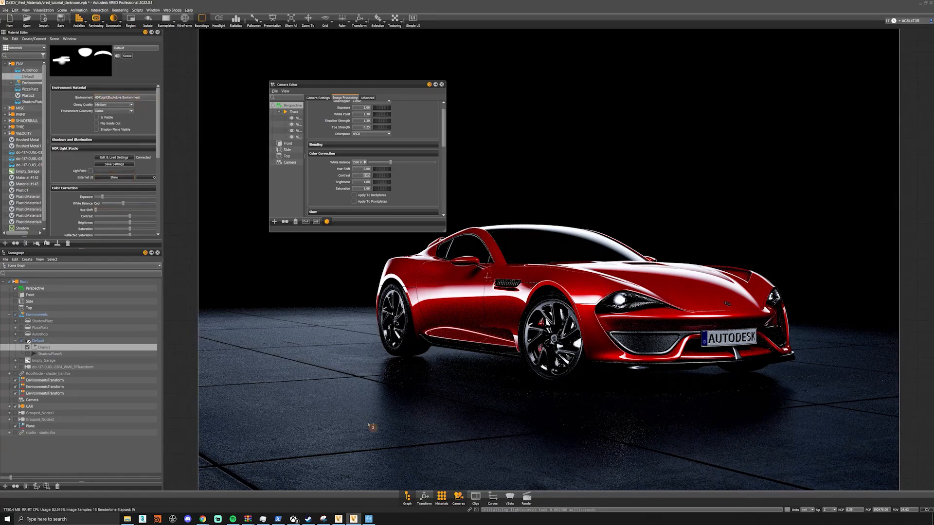
- Select the floor plane and raise it slightly along the vertical axis to meet the car's tires
shift+click(298, 337)
key(shift+w)
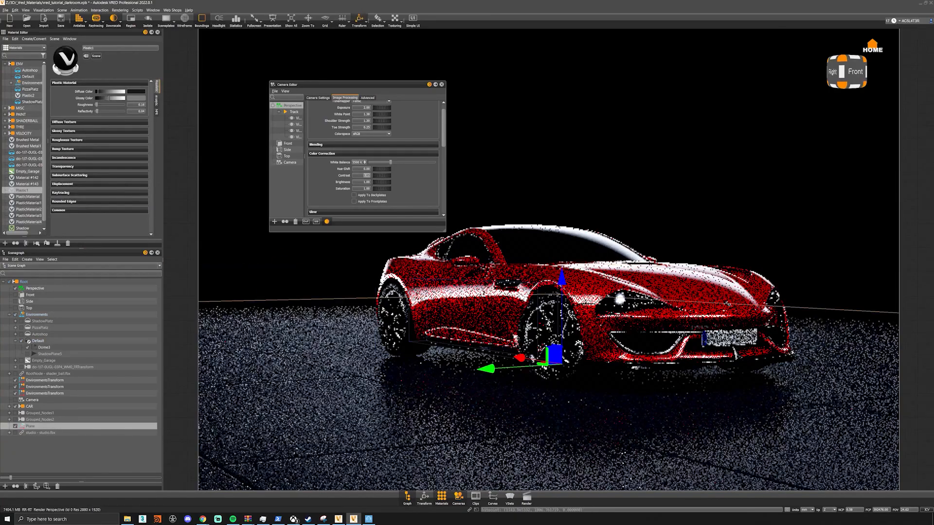
drag(565, 324, 565, 321)
- Review the camera's tonemapping and color correction values, and show its general, viewing and lens settings
click(527, 497)
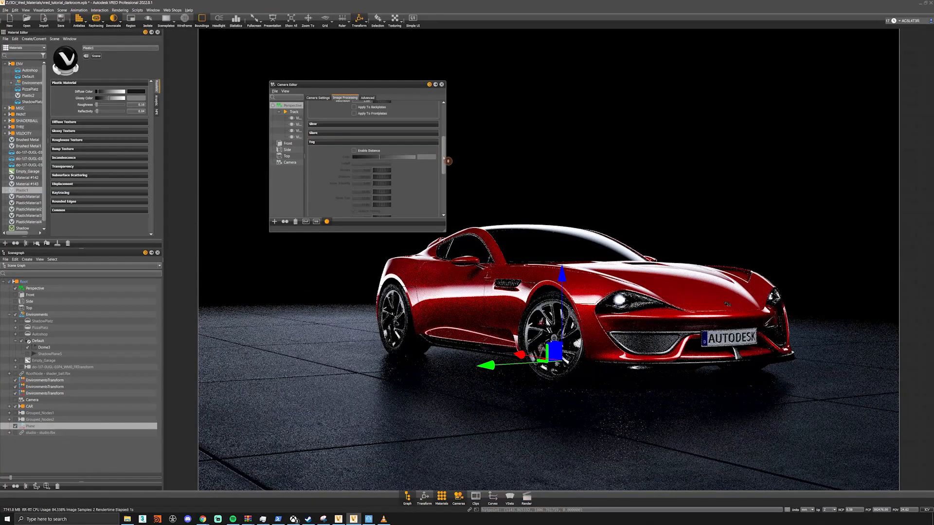
drag(444, 158, 446, 131)
click(357, 174)
click(381, 167)
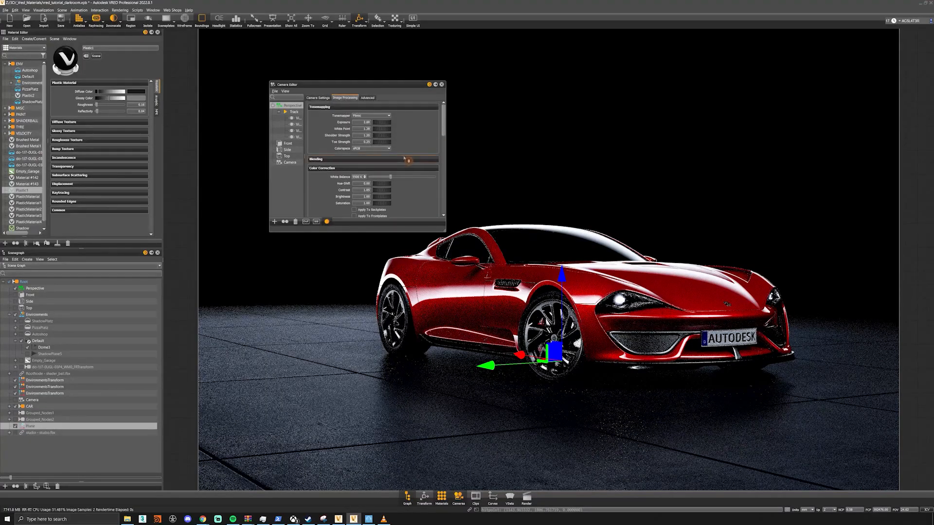
click(324, 98)
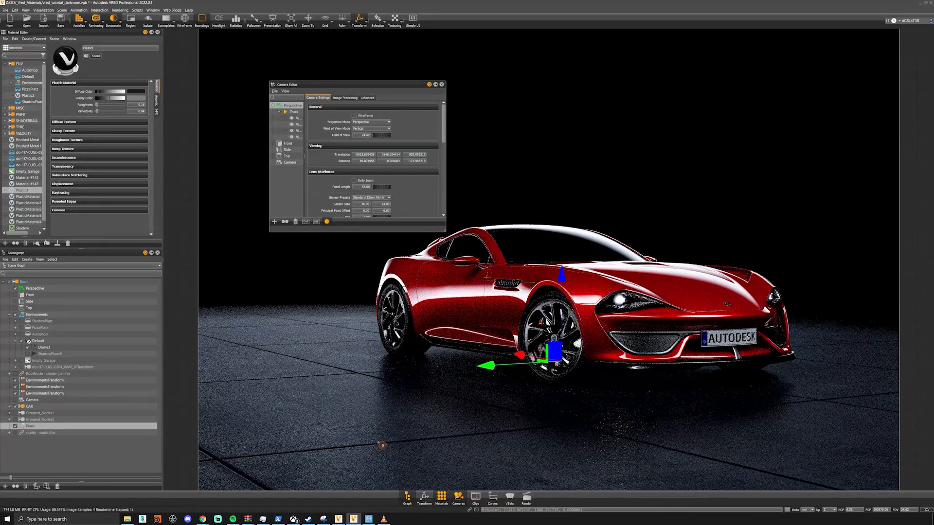
- Bring up the HDR Light Studio window again and reposition it over the car's render
click(369, 519)
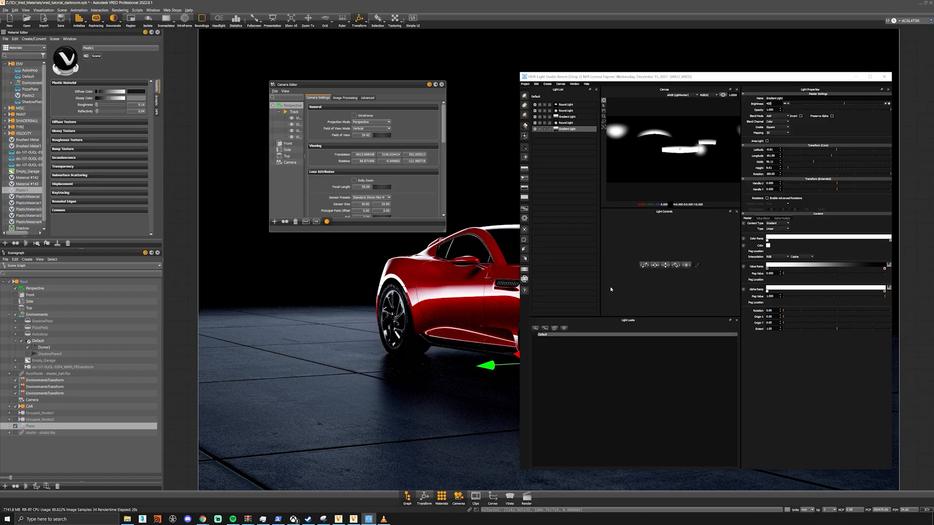
mouse_move(652, 73)
mouse_down()
mouse_move(665, 186)
mouse_move(659, 85)
mouse_up()
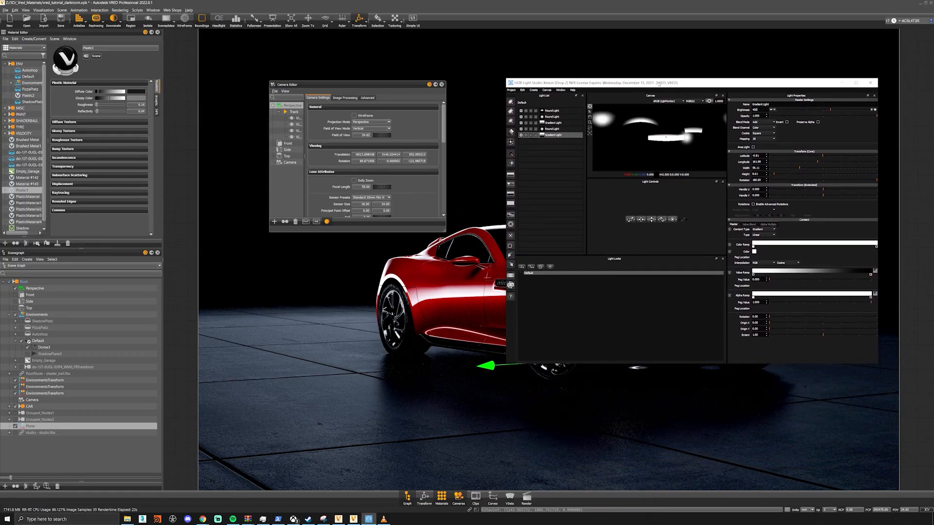